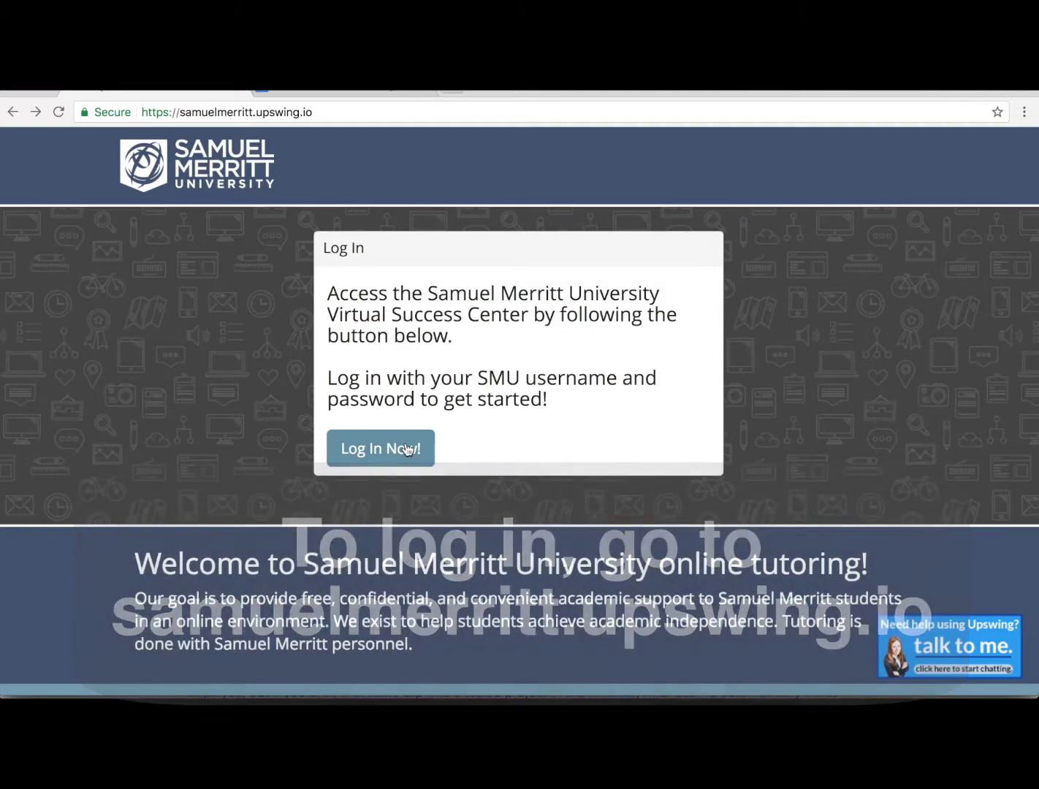
# Step: Log in to Upswing through the SMU Total Access portal using the saved credentials
pyautogui.click(408, 449)
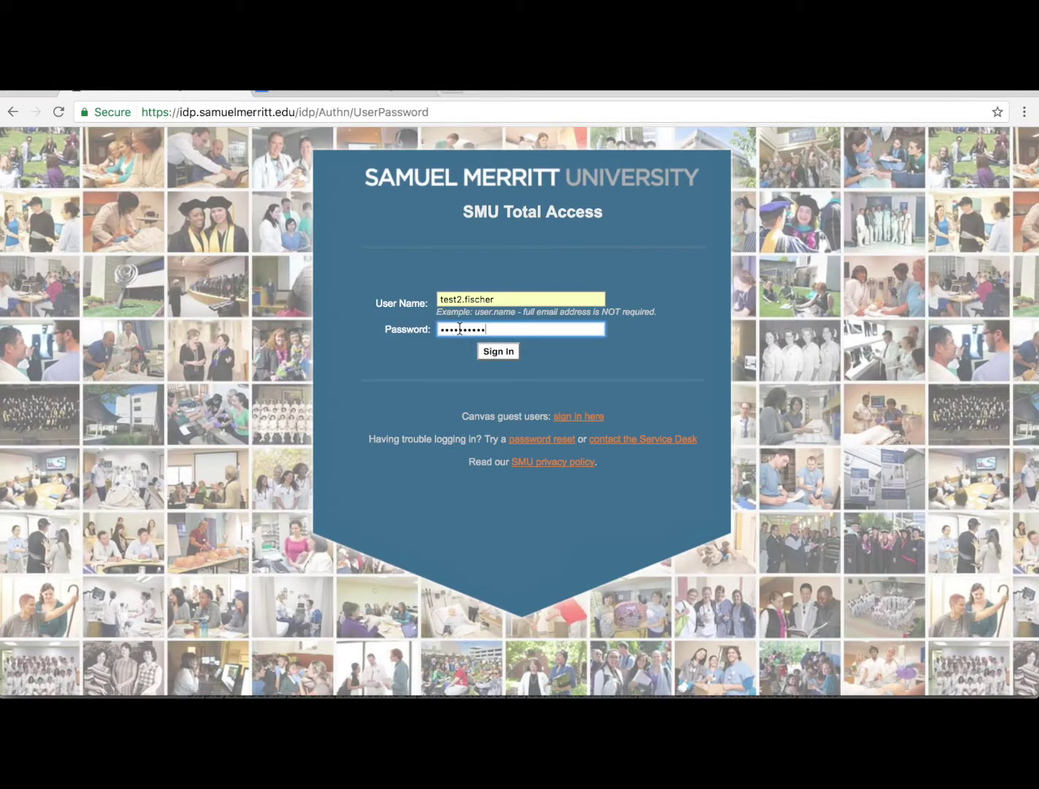
pyautogui.click(493, 353)
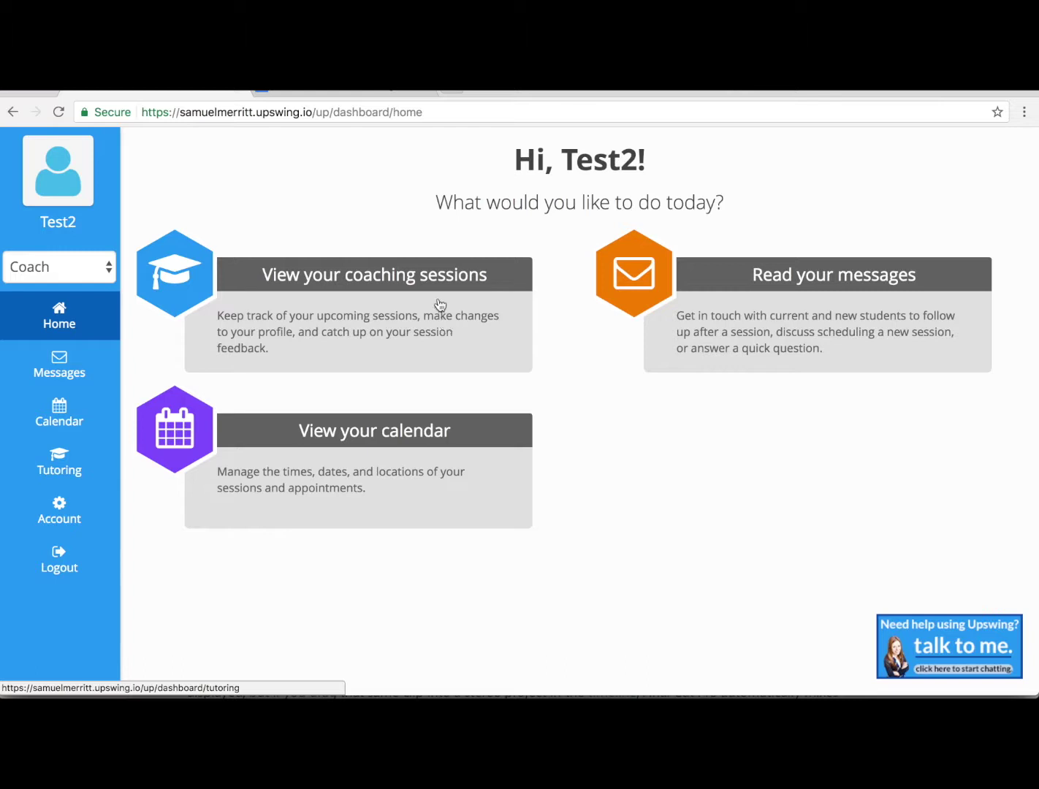
# Step: Go to the Tutoring page and find its Skills section listing Tech Tutoring and Writing
pyautogui.click(436, 294)
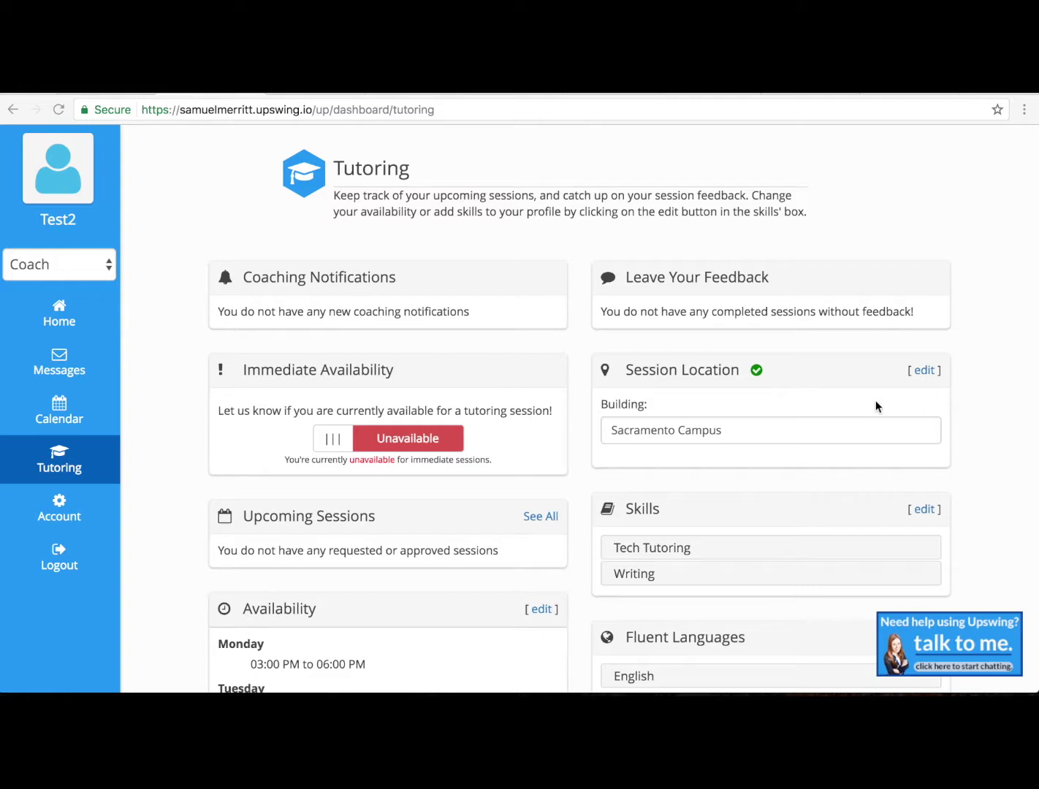
pyautogui.scroll(-3, 578, 218)
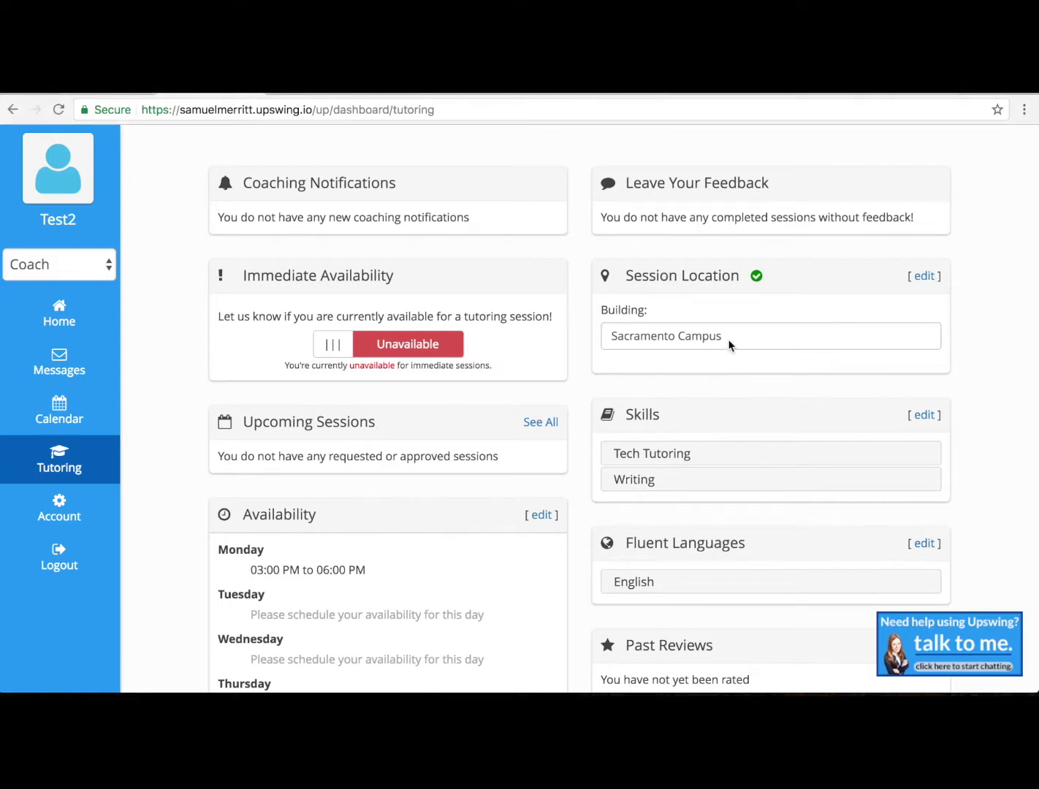
pyautogui.doubleClick(651, 413)
pyautogui.scroll(-2, 786, 394)
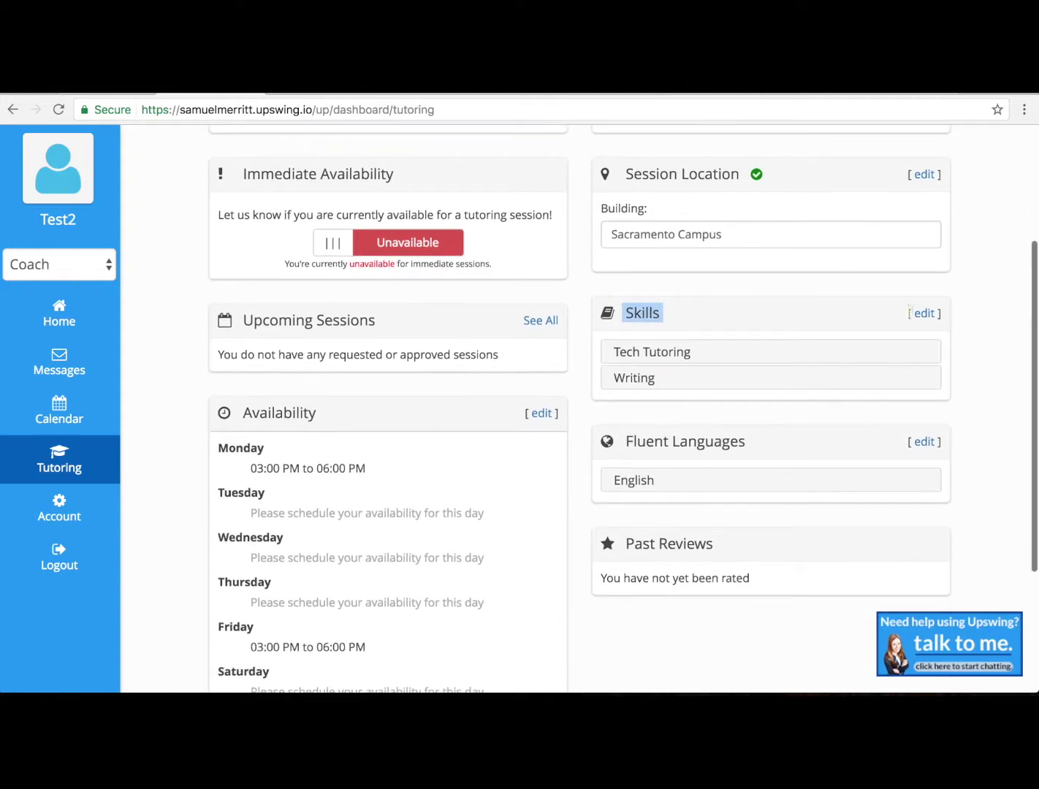
pyautogui.click(924, 314)
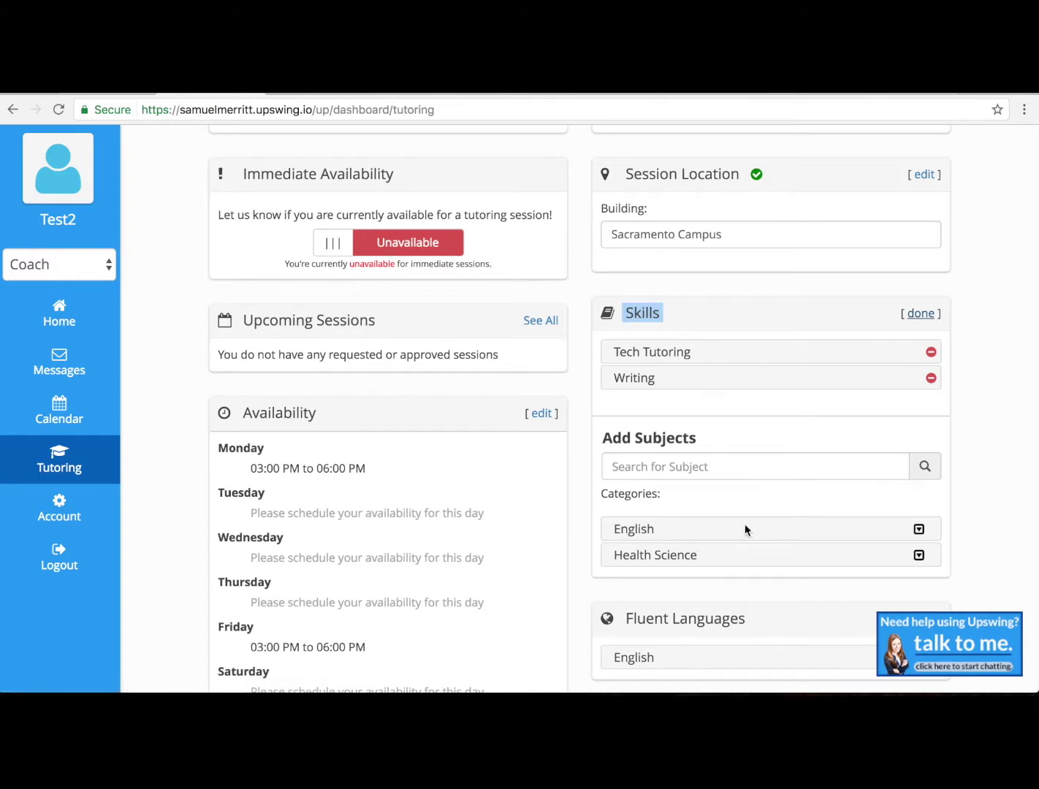
pyautogui.click(917, 528)
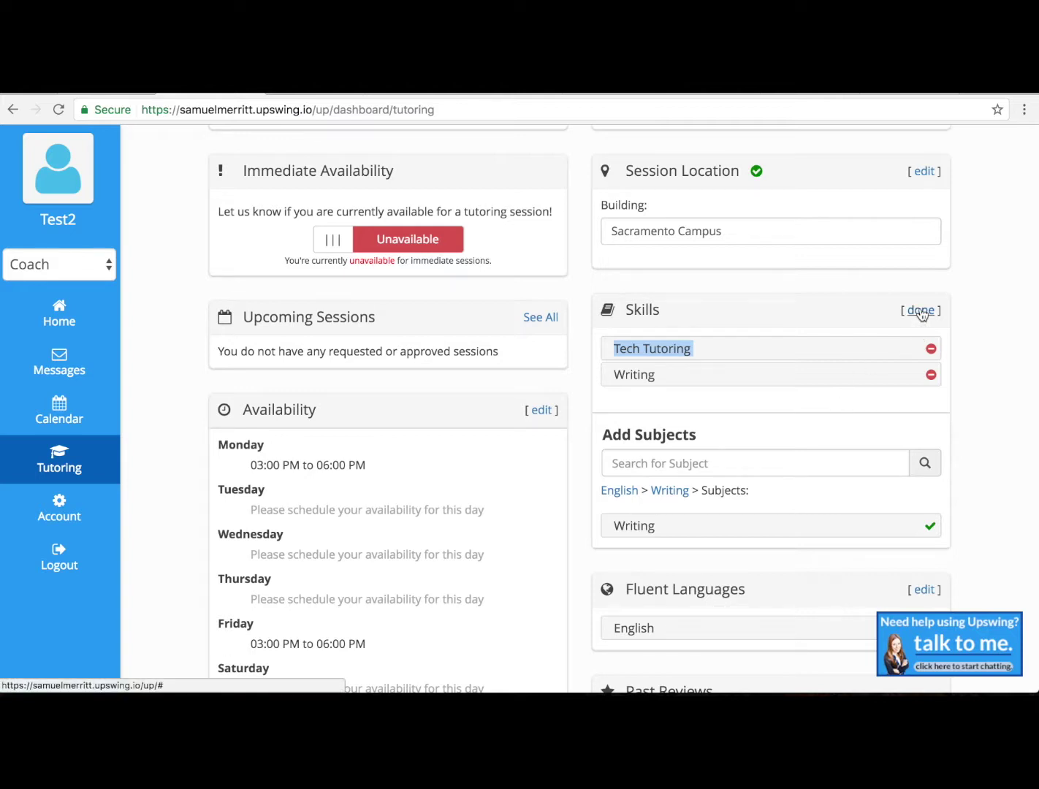
pyautogui.click(816, 431)
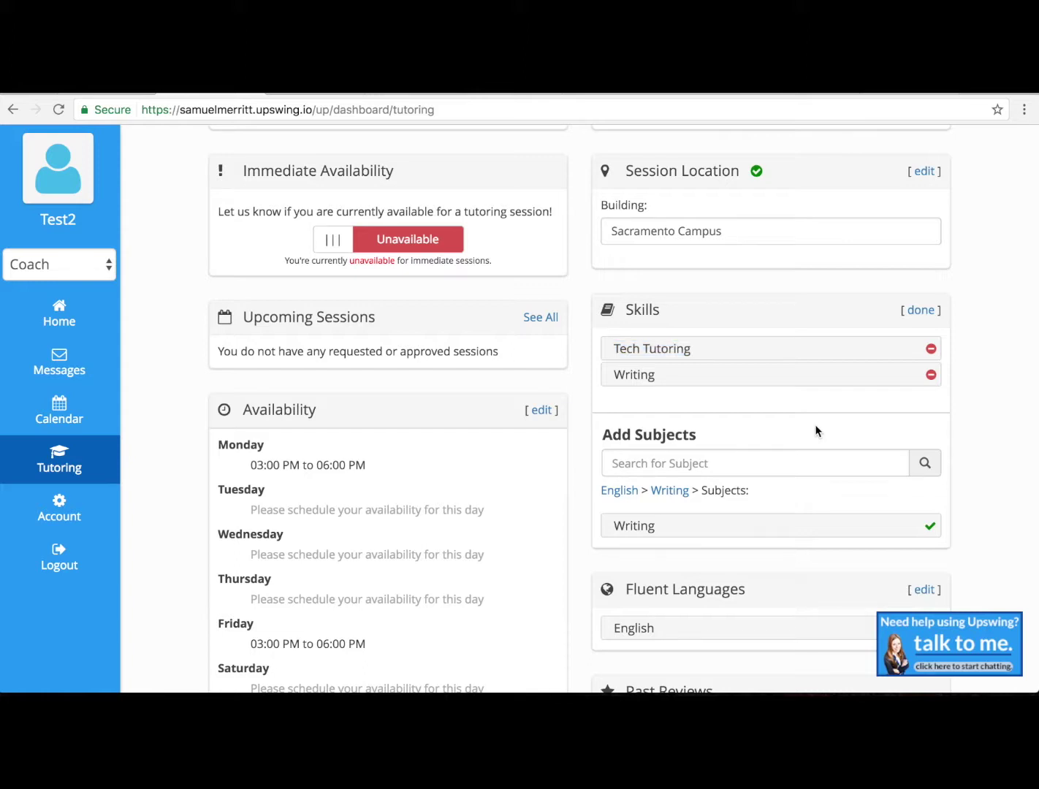
pyautogui.click(920, 312)
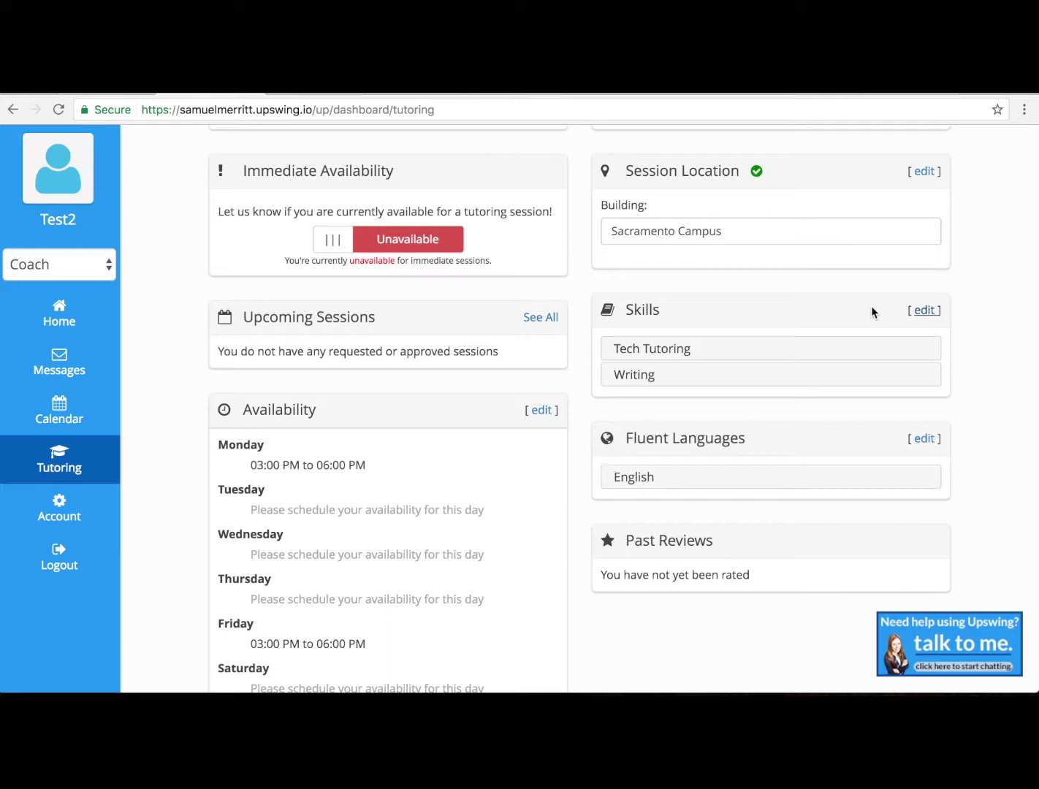
# Step: Edit the weekly availability to add Wednesday 05:15–06:00 PM and remove the 06:00–07:30 PM slot
pyautogui.scroll(-3, 497, 374)
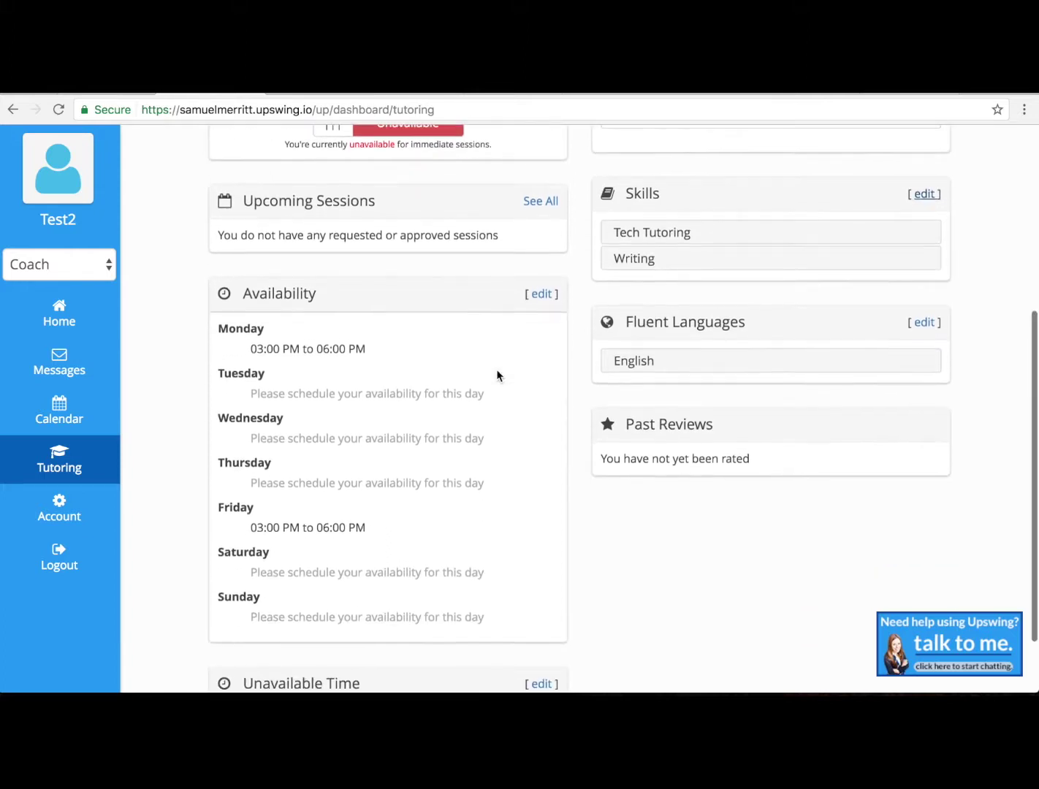
pyautogui.doubleClick(289, 247)
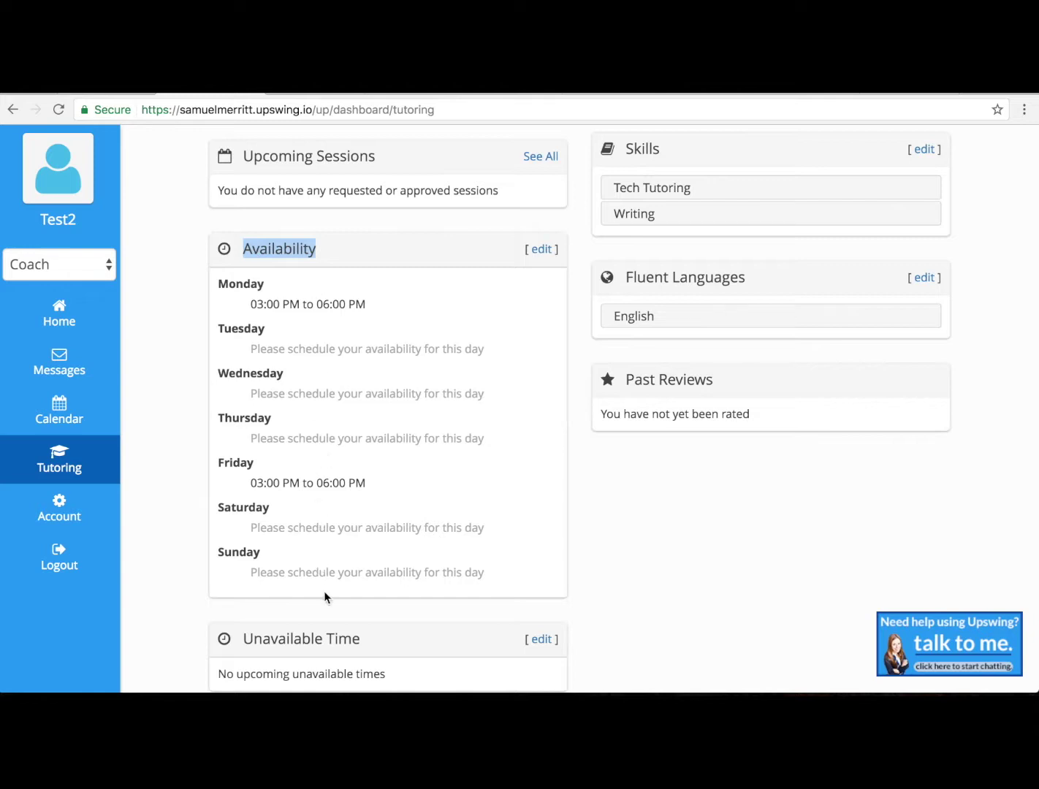
pyautogui.click(540, 250)
pyautogui.scroll(-3, 422, 447)
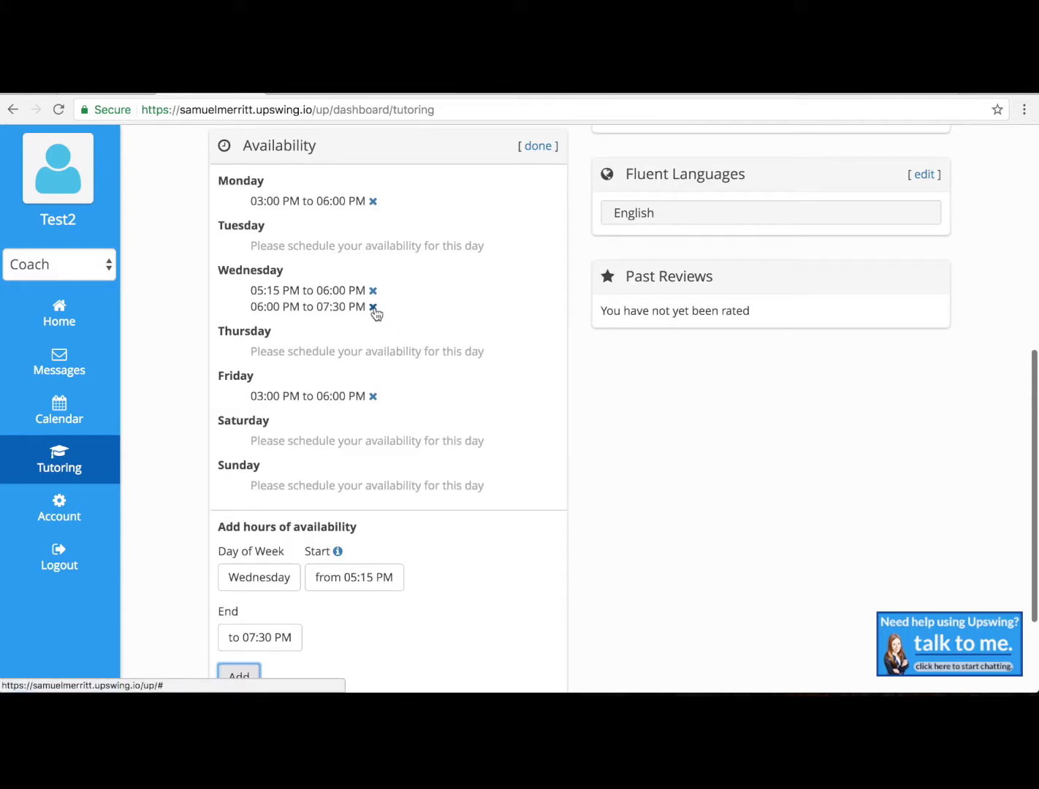
pyautogui.click(373, 308)
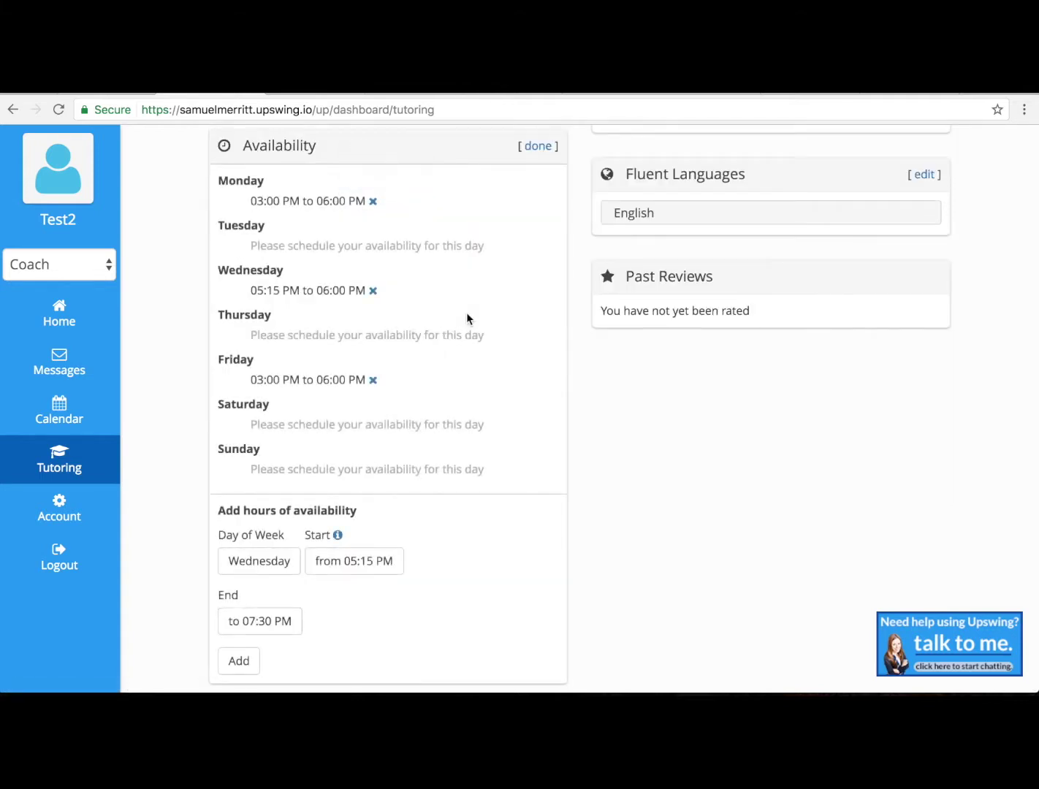
pyautogui.scroll(4, 466, 319)
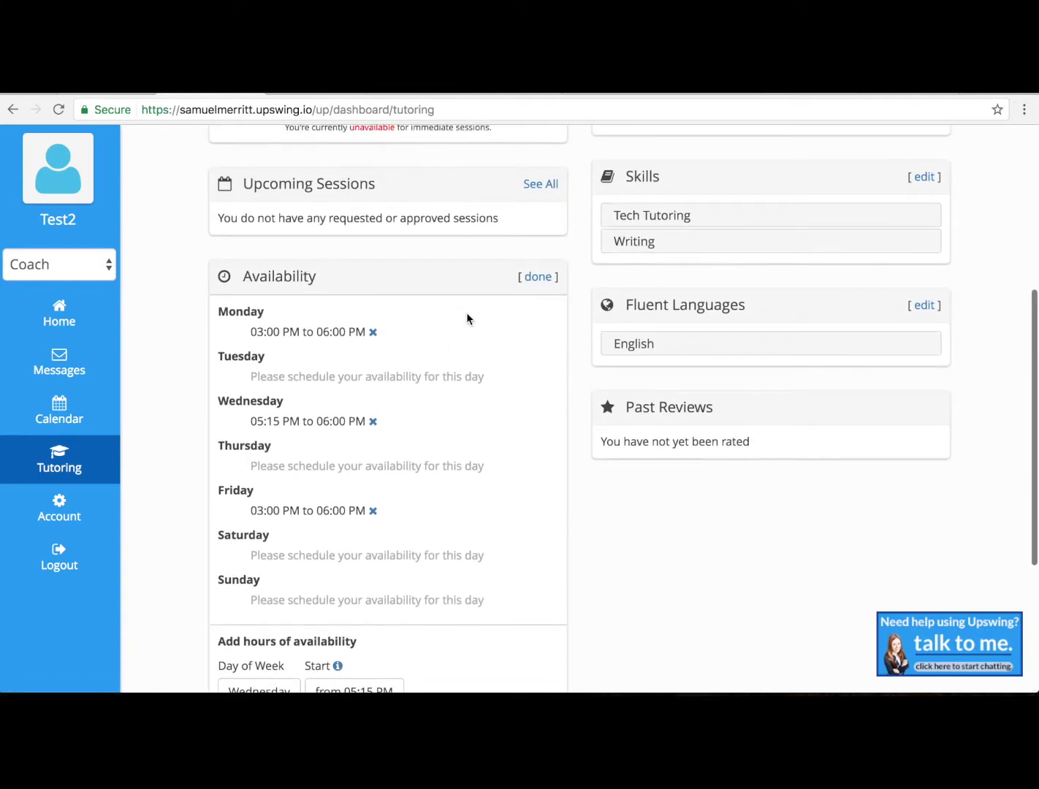
pyautogui.click(542, 278)
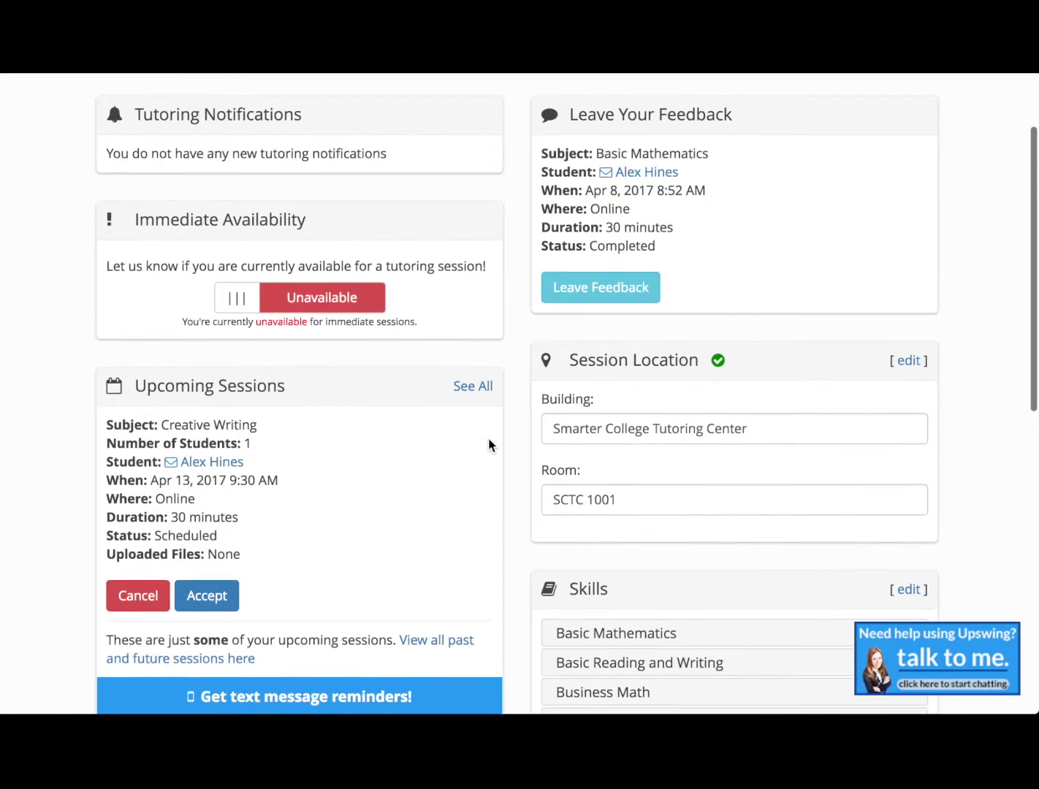
pyautogui.scroll(-2, 489, 443)
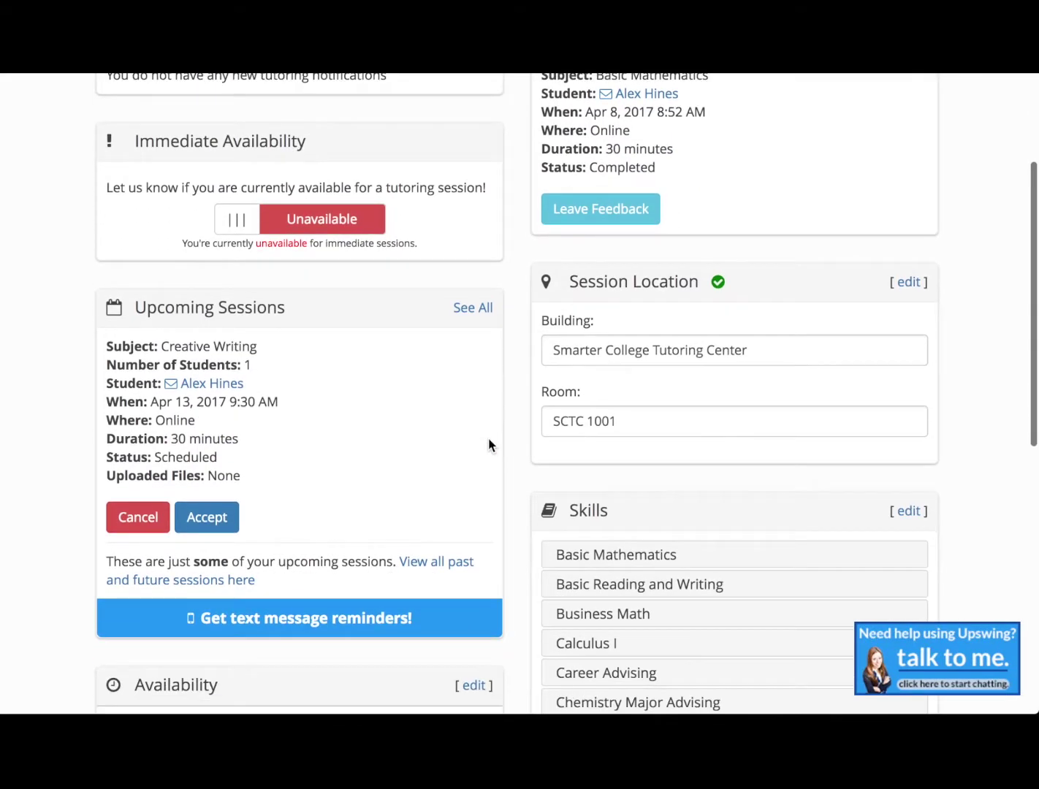
# Step: Accept the Creative Writing session on Apr 13, 2017 at 9:30 AM so it shows Approved
pyautogui.scroll(-1, 489, 445)
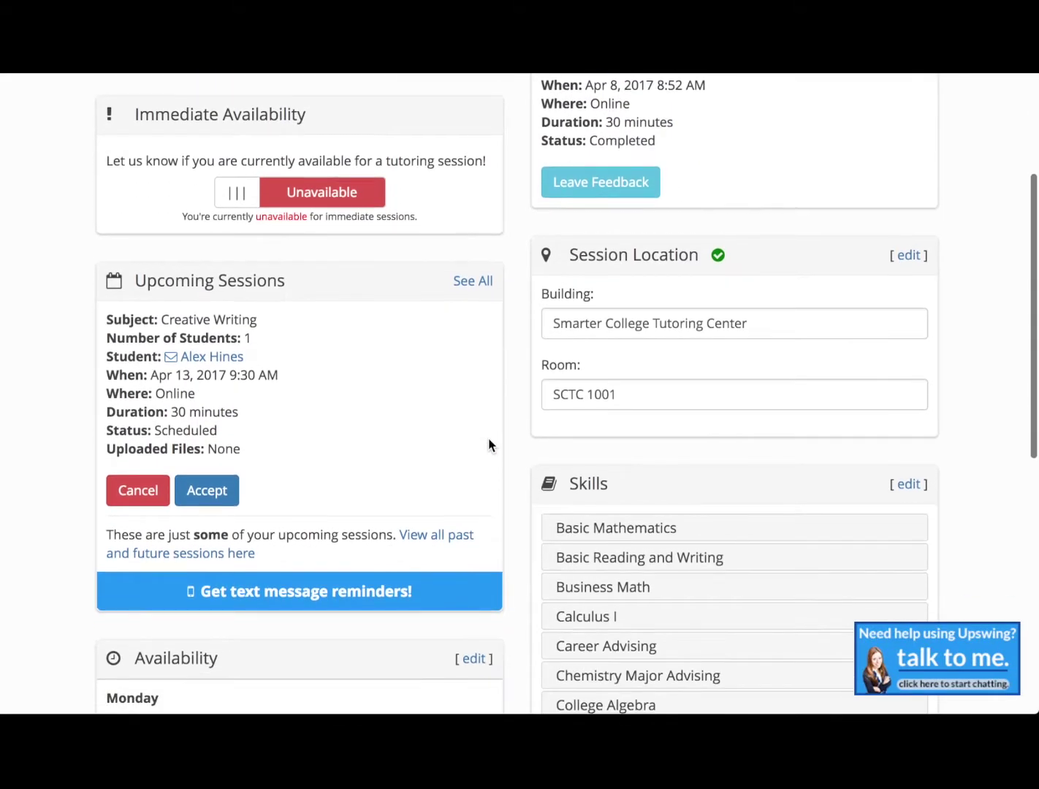
pyautogui.scroll(2, 488, 445)
pyautogui.tripleClick(256, 339)
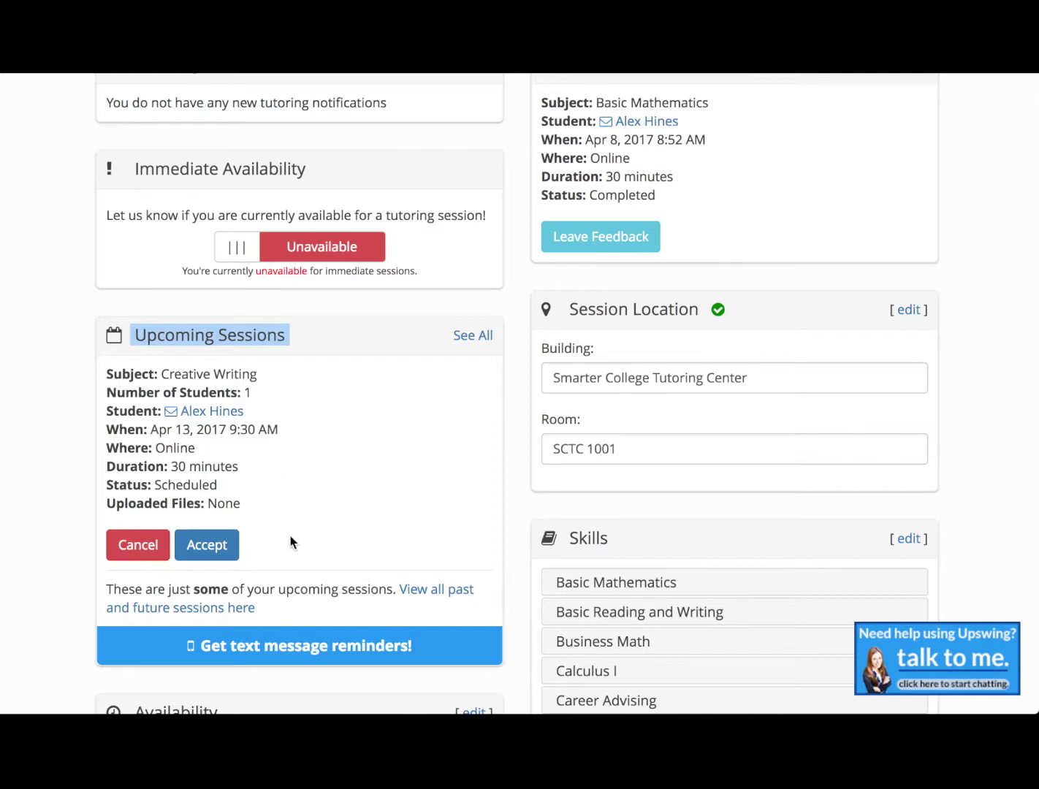
pyautogui.click(219, 548)
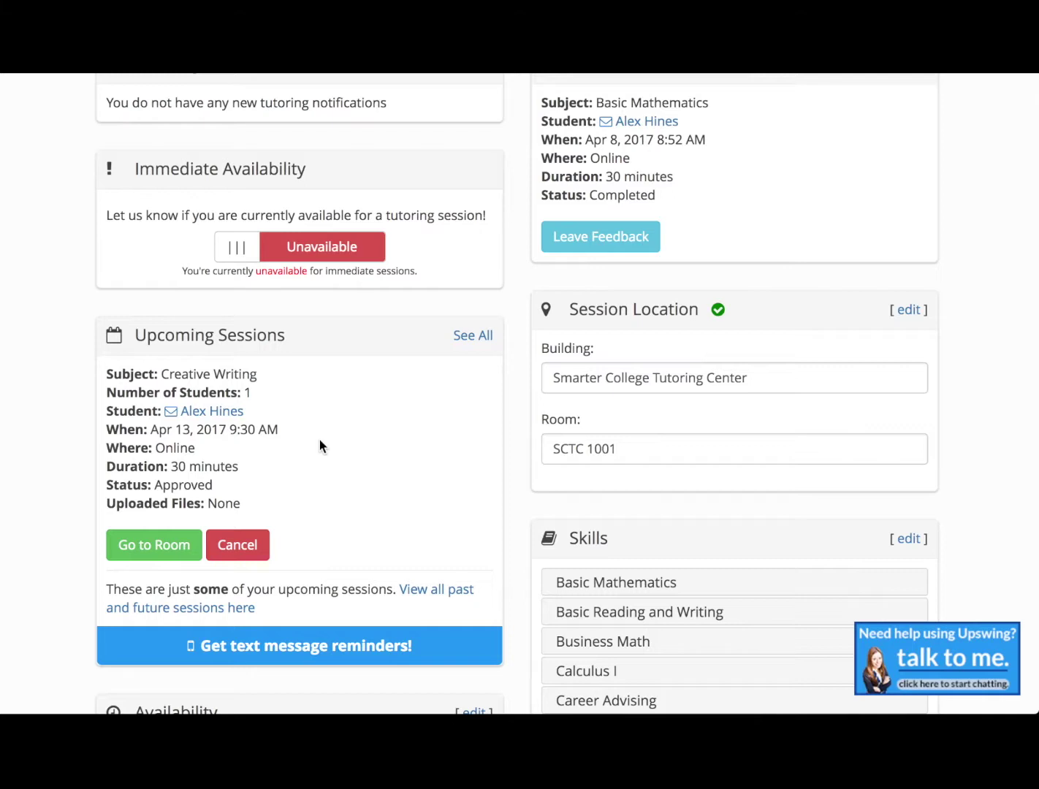
pyautogui.scroll(1, 320, 444)
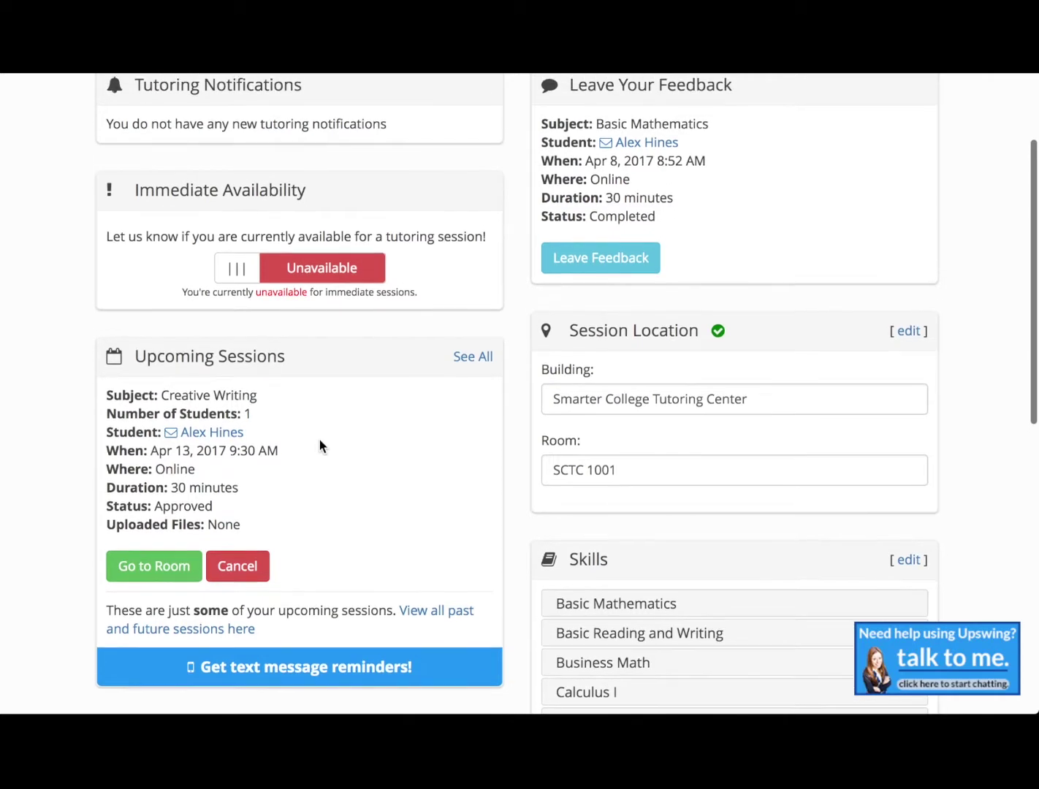
pyautogui.scroll(-1, 320, 440)
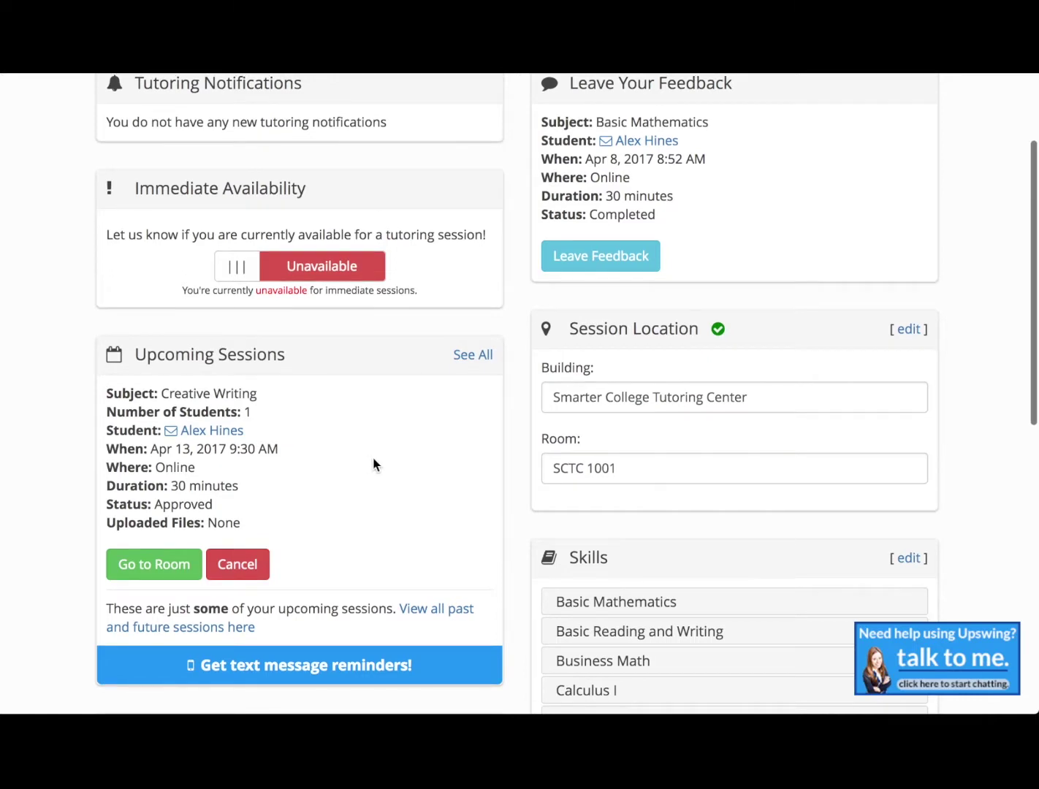
pyautogui.scroll(5, 372, 464)
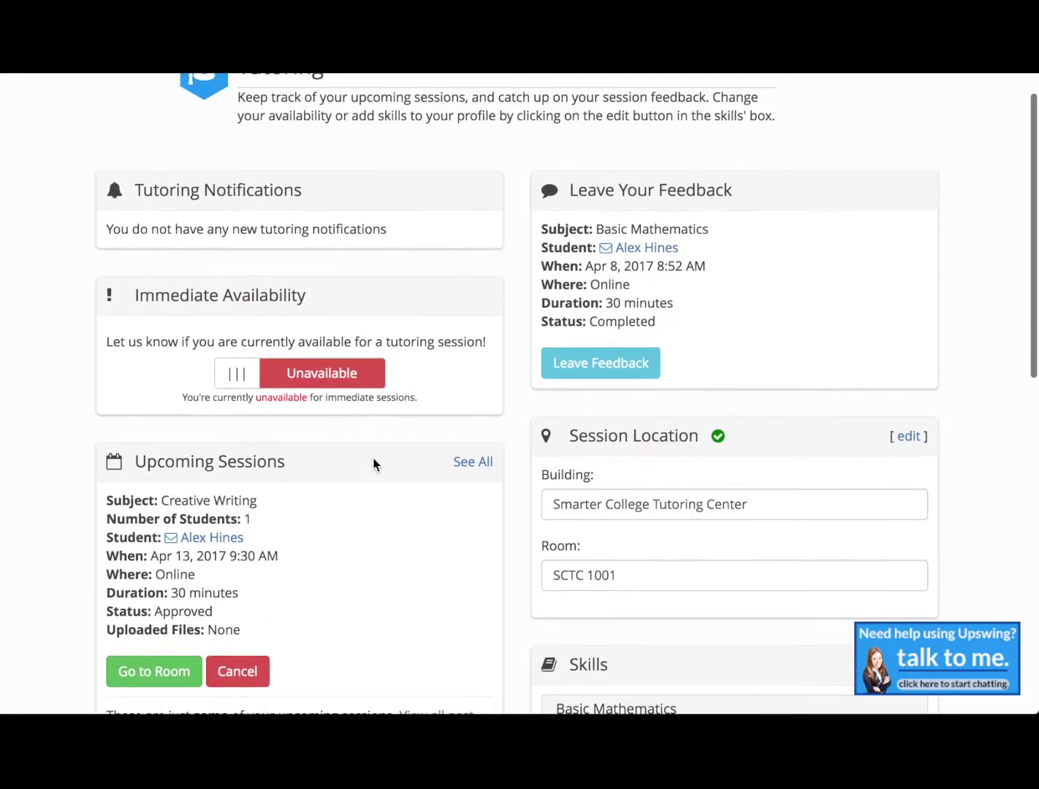
pyautogui.scroll(1, 373, 465)
# Step: Switch Immediate Availability from Unavailable to Available
pyautogui.tripleClick(279, 350)
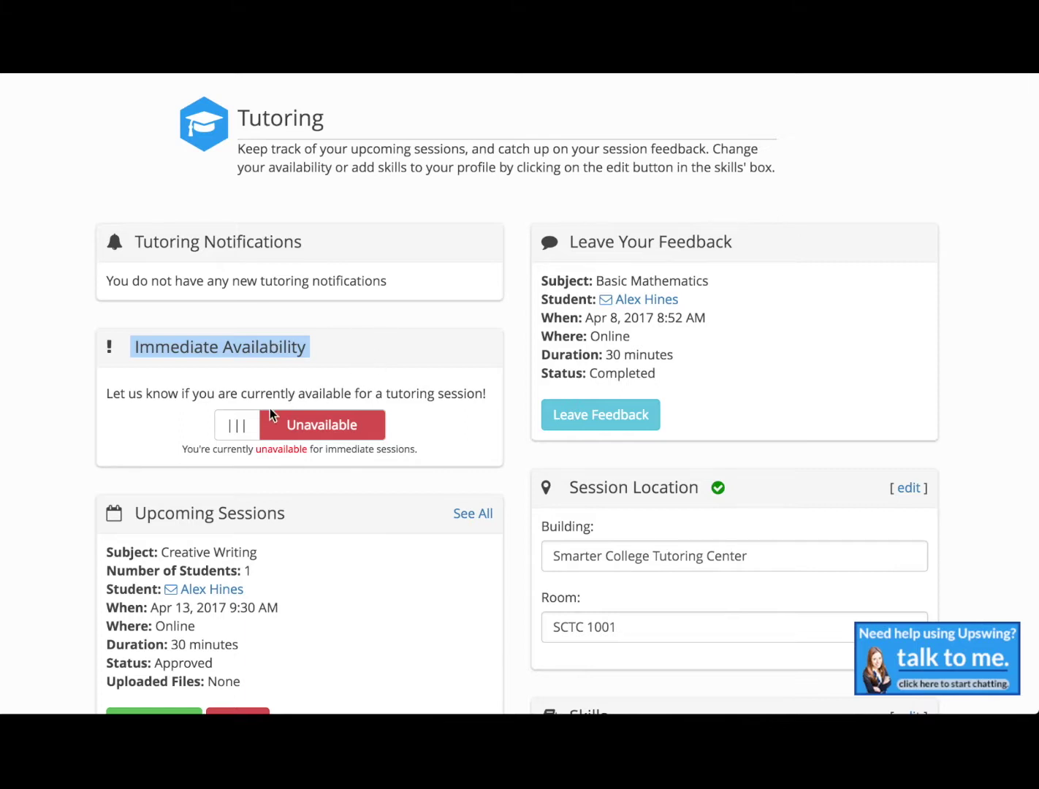
pyautogui.moveTo(241, 424); pyautogui.dragTo(399, 434)
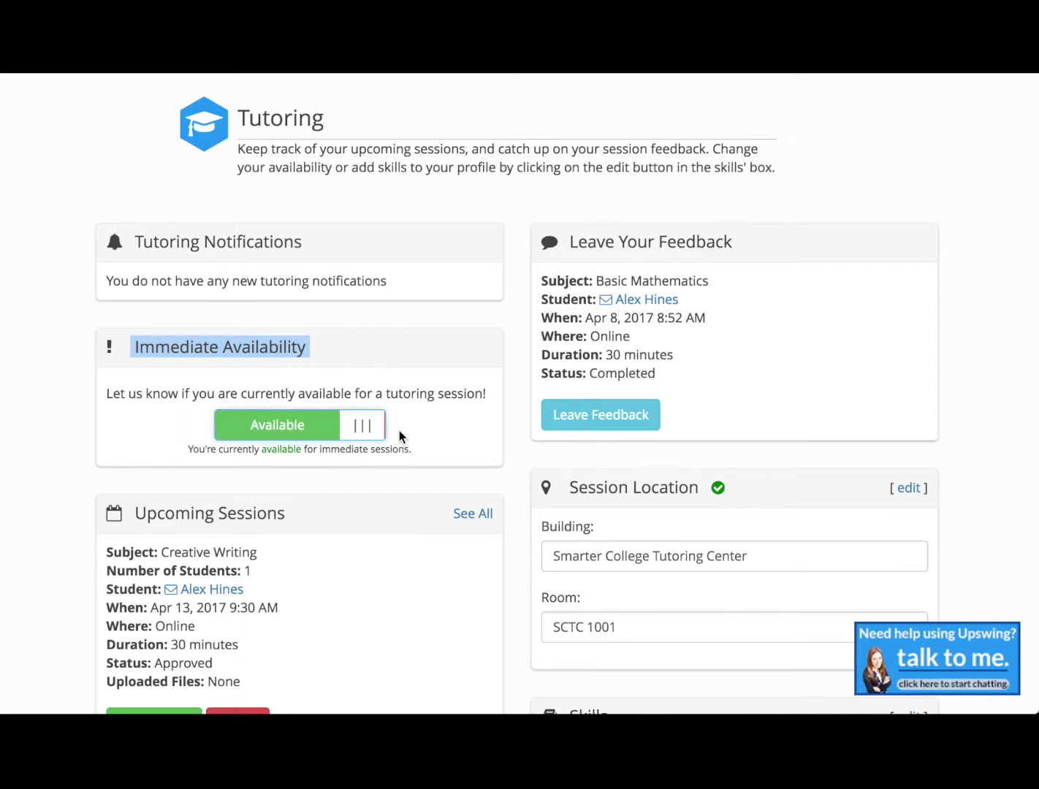
pyautogui.click(429, 436)
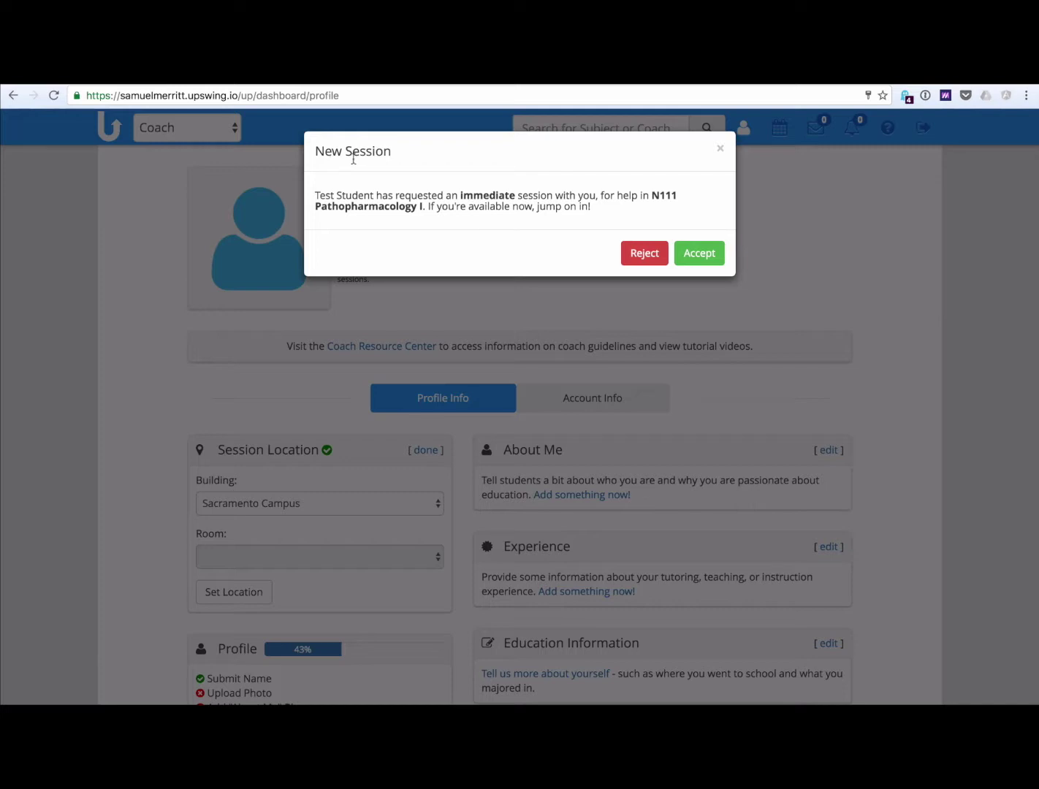
# Step: Review the immediate N111 Pathopharmacology I request and accept it
pyautogui.doubleClick(476, 195)
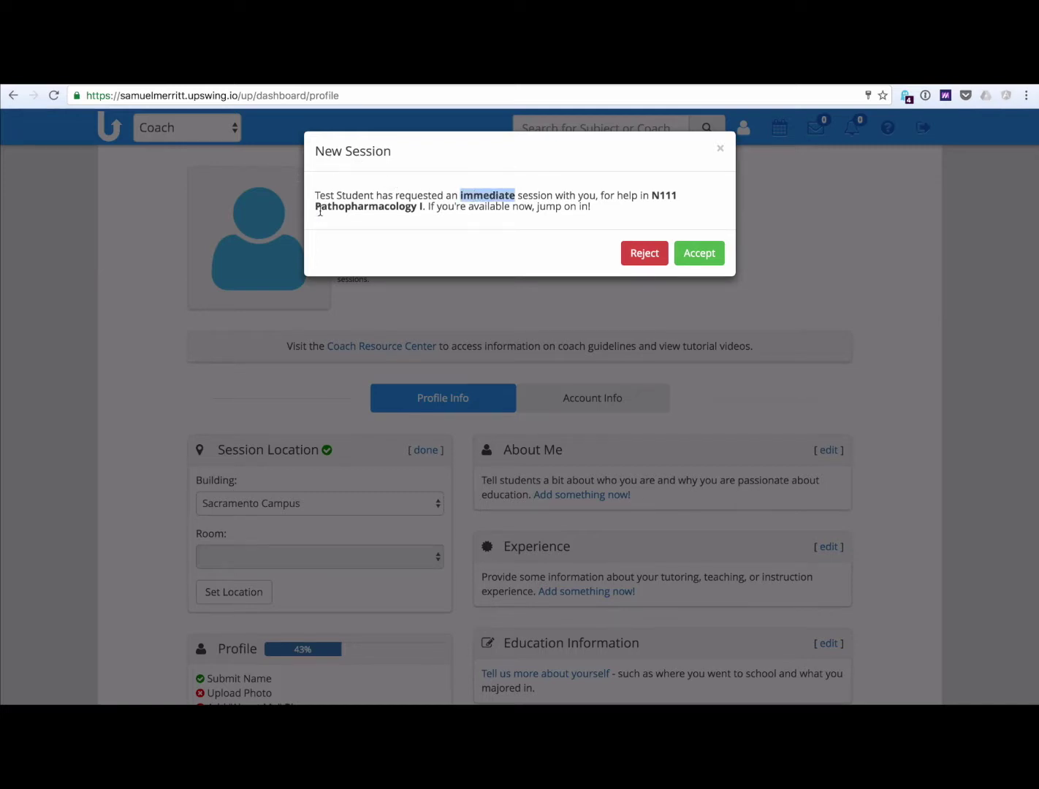
pyautogui.doubleClick(342, 208)
pyautogui.click(352, 211)
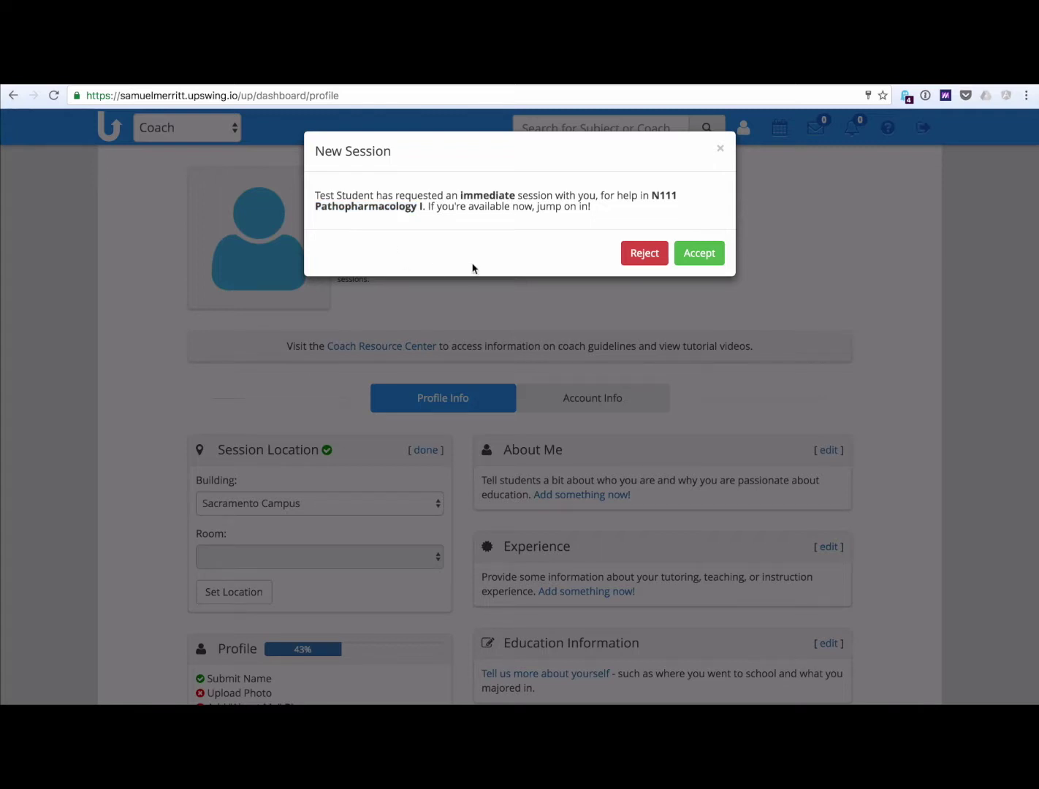
pyautogui.click(693, 254)
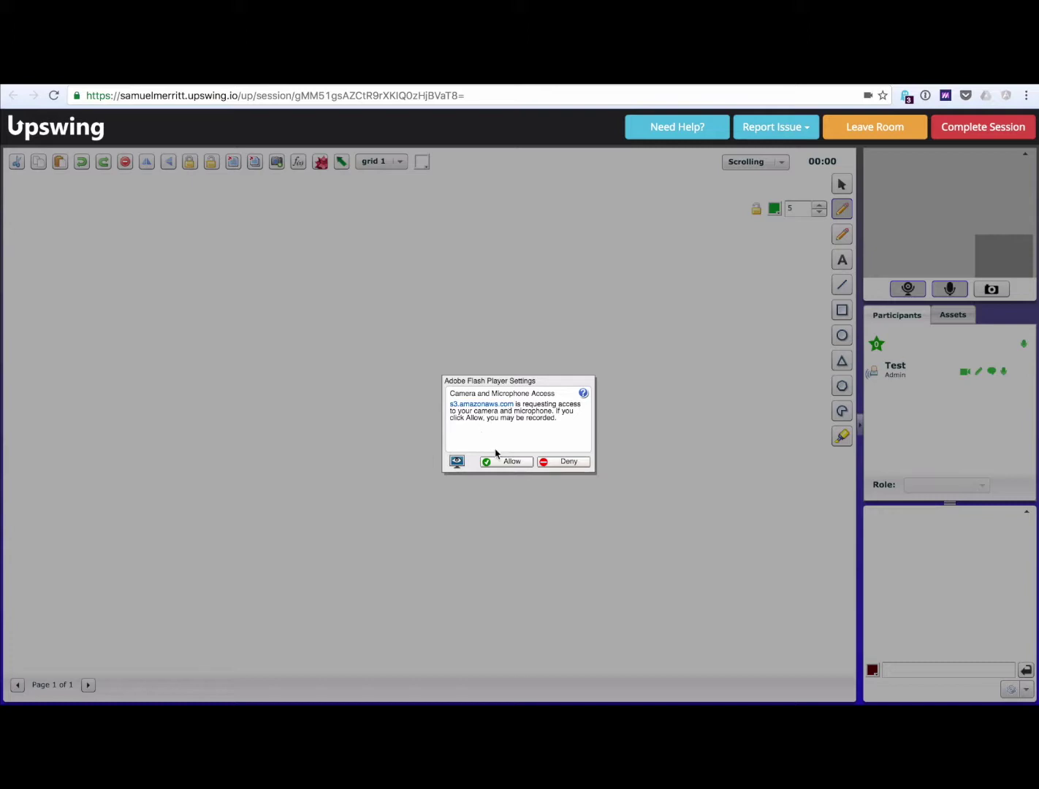
# Step: Allow camera and microphone access, then switch both the webcam and microphone off
pyautogui.click(510, 462)
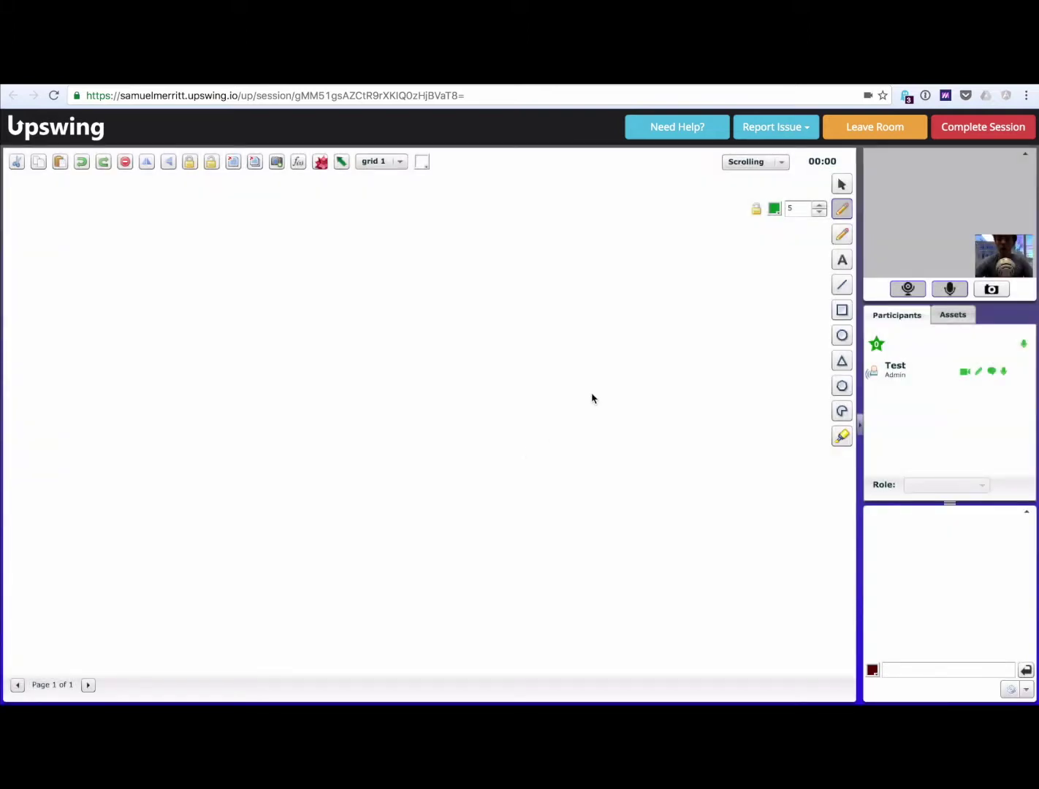
pyautogui.click(906, 290)
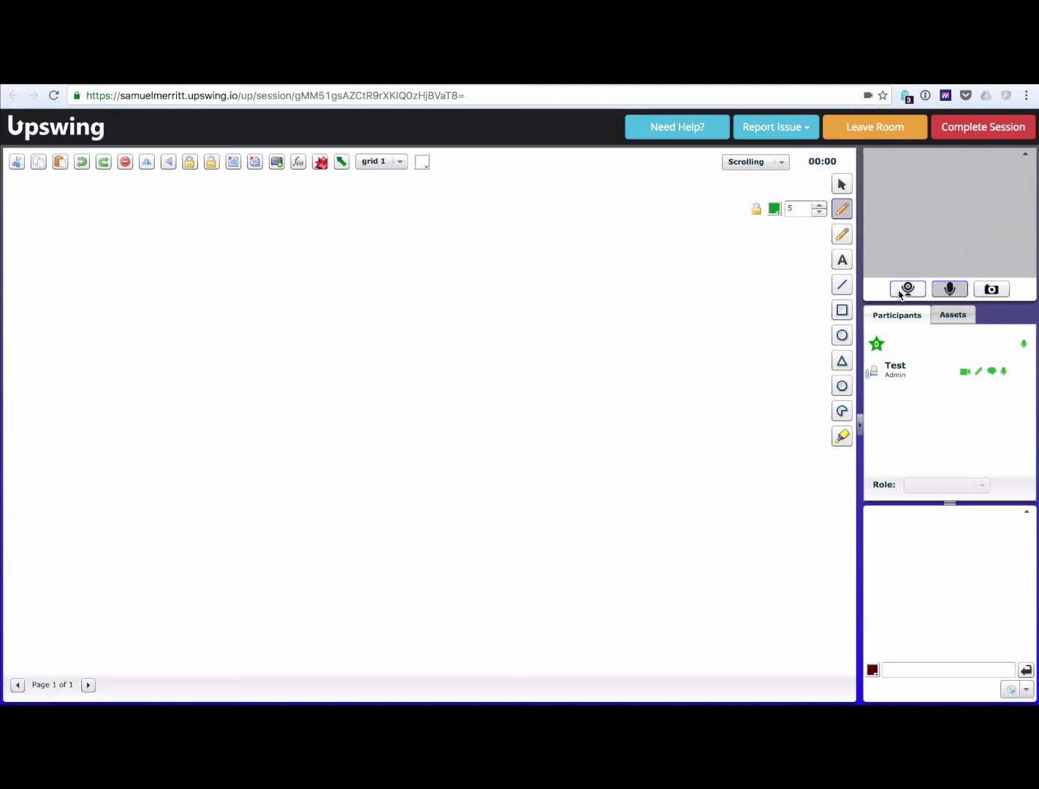
pyautogui.click(949, 289)
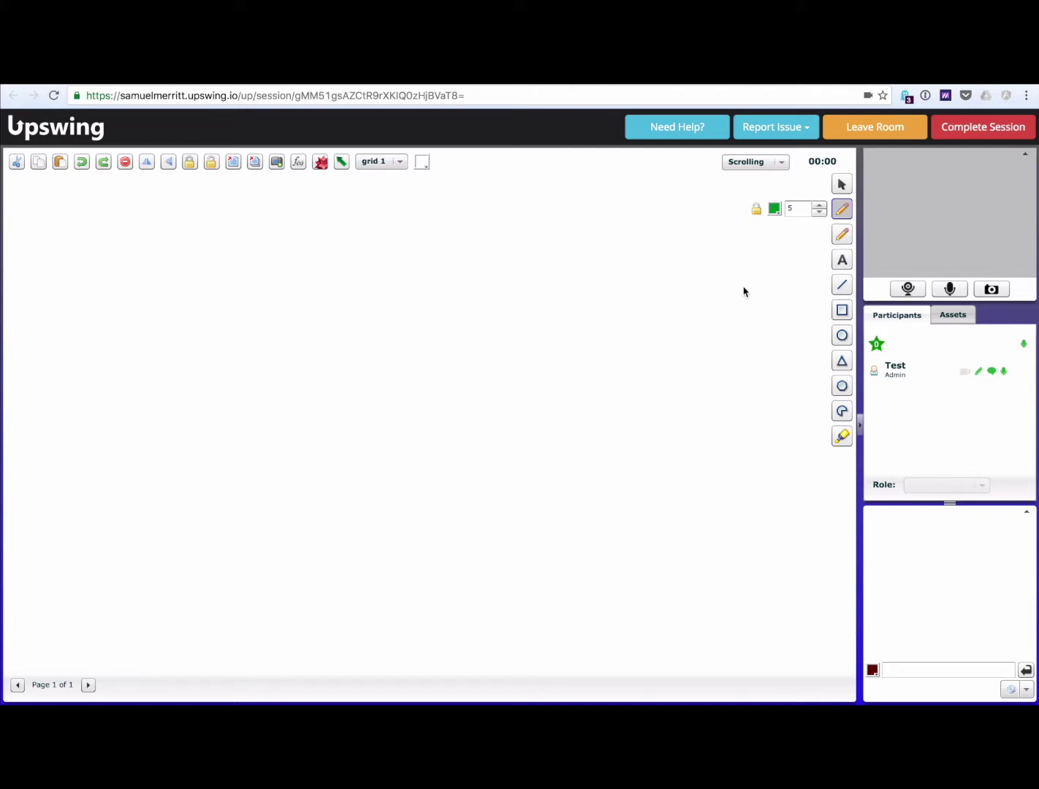
# Step: Upload Sampledocument.pdf from the session Assets onto the whiteboard
pyautogui.click(951, 319)
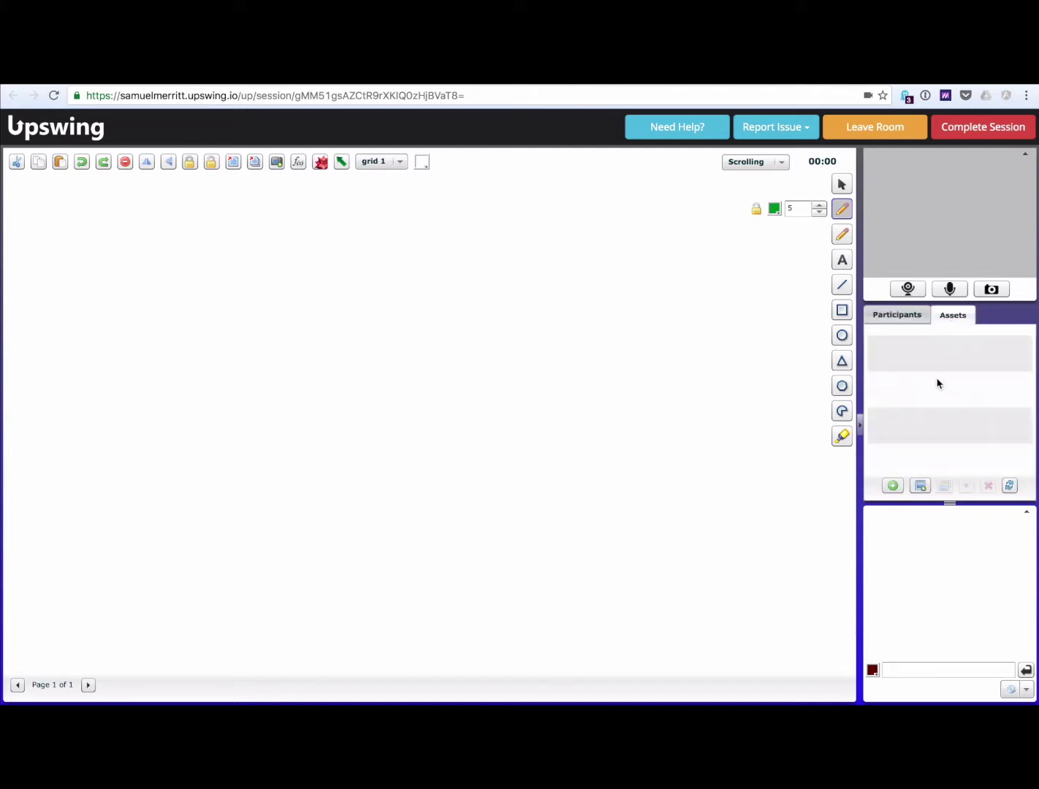
pyautogui.click(893, 486)
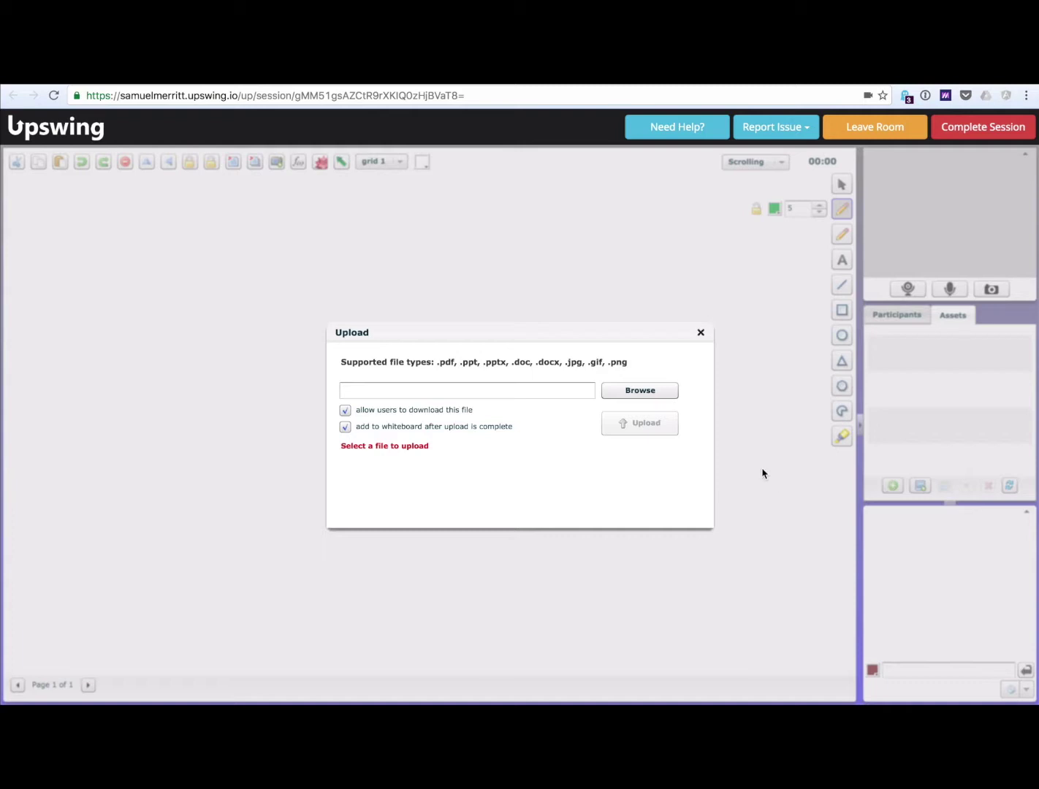
pyautogui.click(629, 391)
pyautogui.press('Return')
pyautogui.click(624, 430)
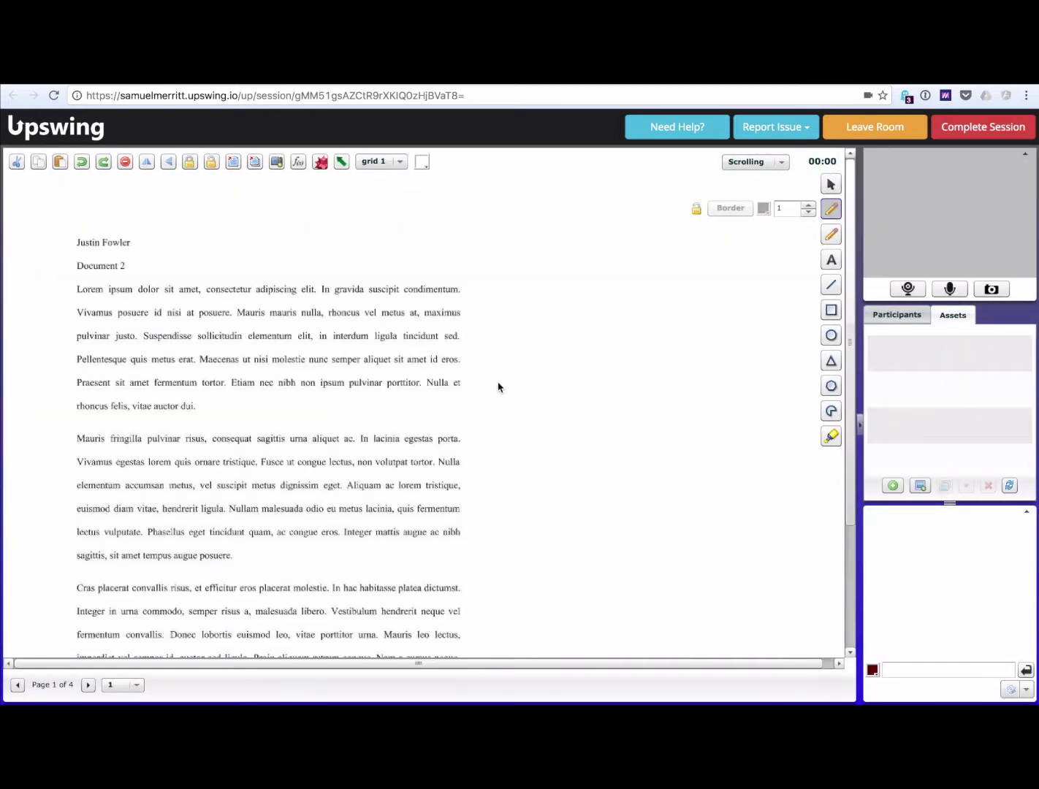
# Step: Underline 'In gravida suscipit condimentum' with the green pen and place a text box beside it
pyautogui.click(833, 211)
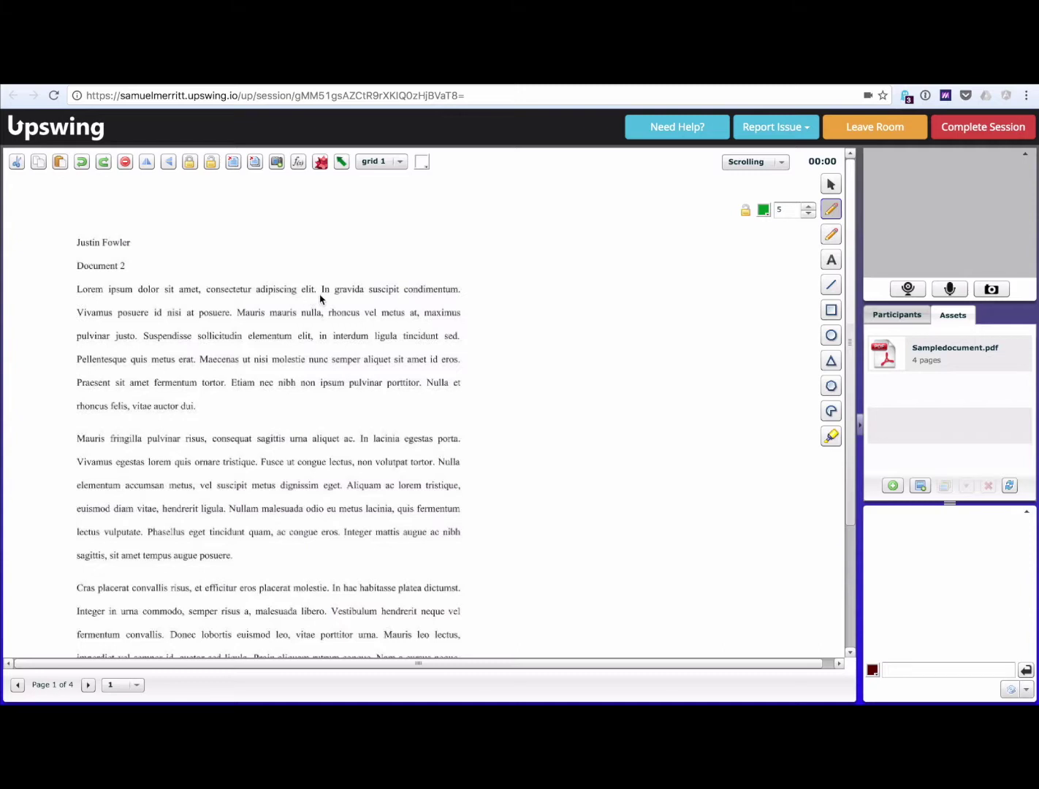
pyautogui.moveTo(321, 296); pyautogui.dragTo(457, 298)
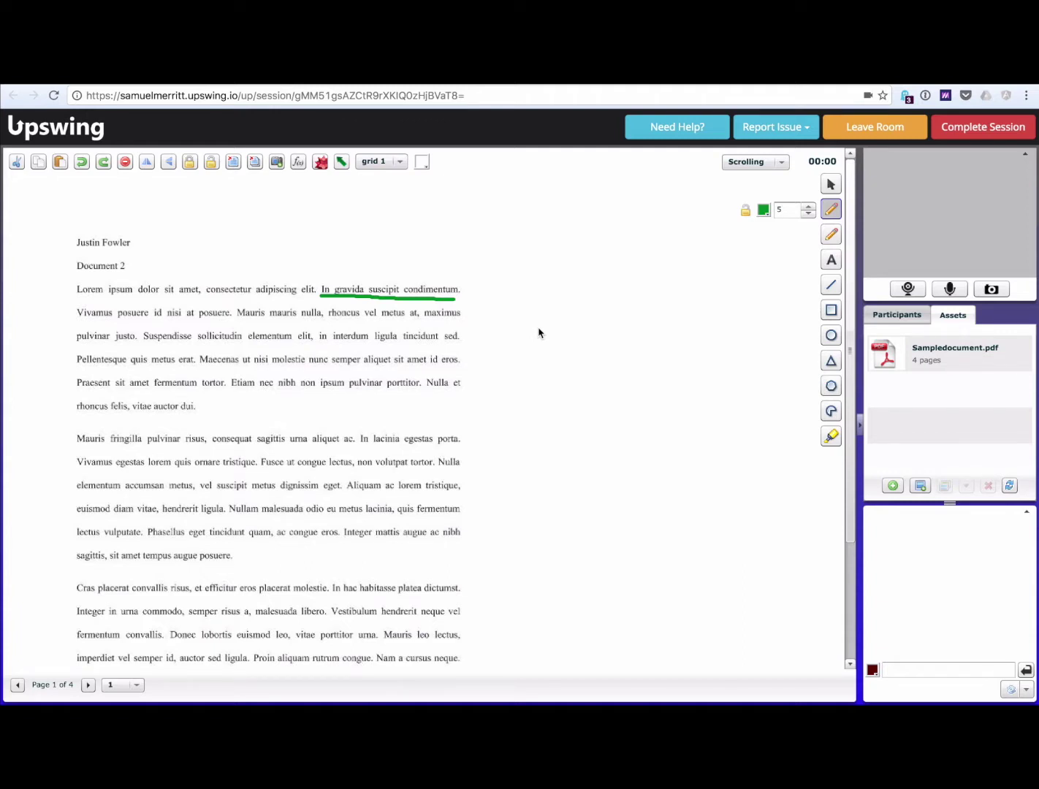
pyautogui.click(831, 261)
pyautogui.moveTo(520, 315); pyautogui.dragTo(671, 367)
# Step: Draw a straight underline under 'molestie nunc semper aliquet' and highlight 'lacinia egestas porta' in yellow
pyautogui.click(830, 285)
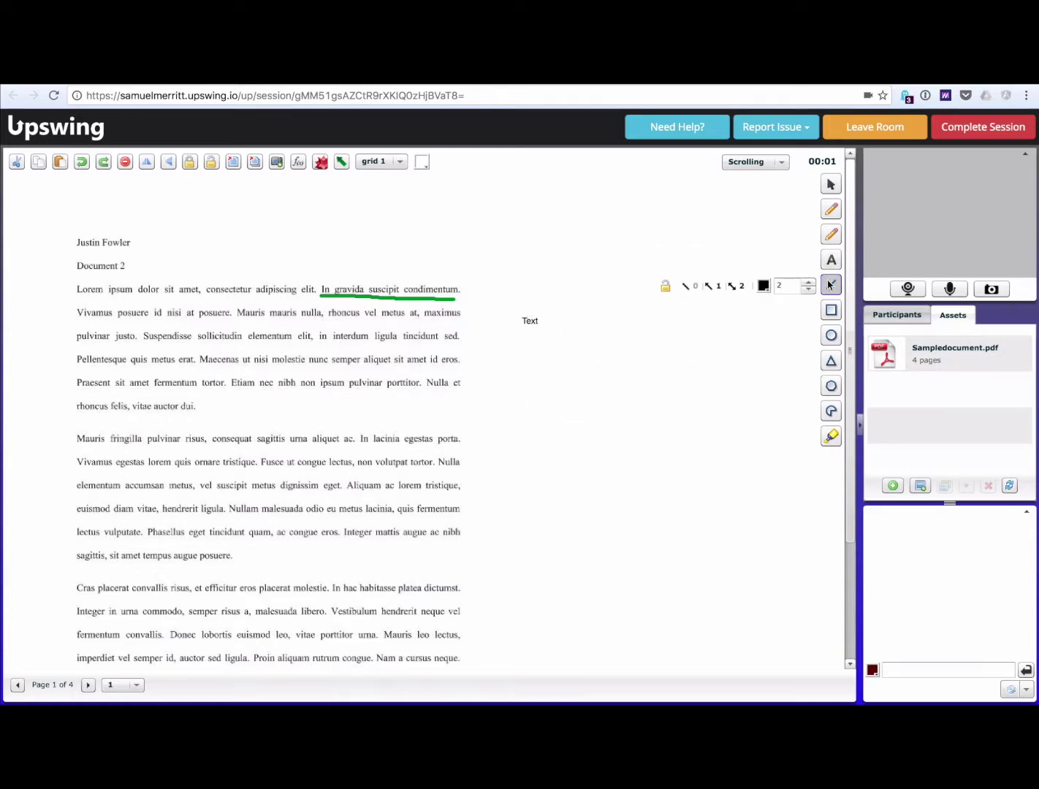
pyautogui.moveTo(289, 367)
pyautogui.mouseDown()
pyautogui.moveTo(456, 382)
pyautogui.moveTo(460, 367)
pyautogui.mouseUp()
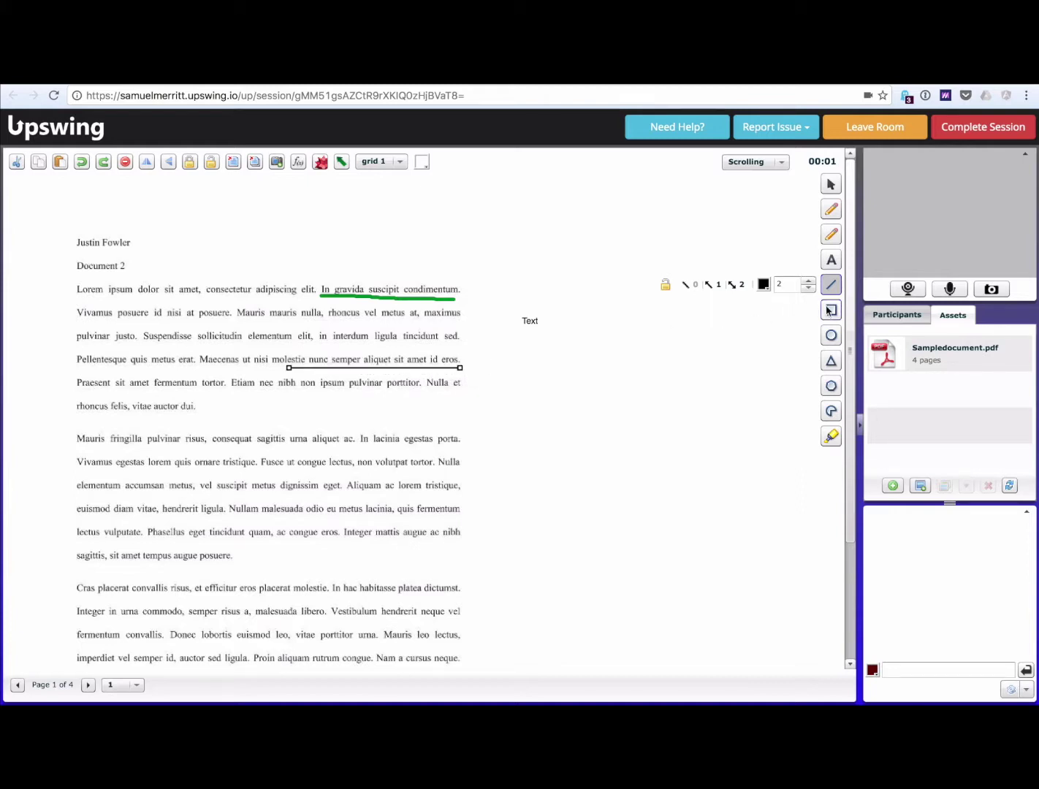
pyautogui.click(831, 436)
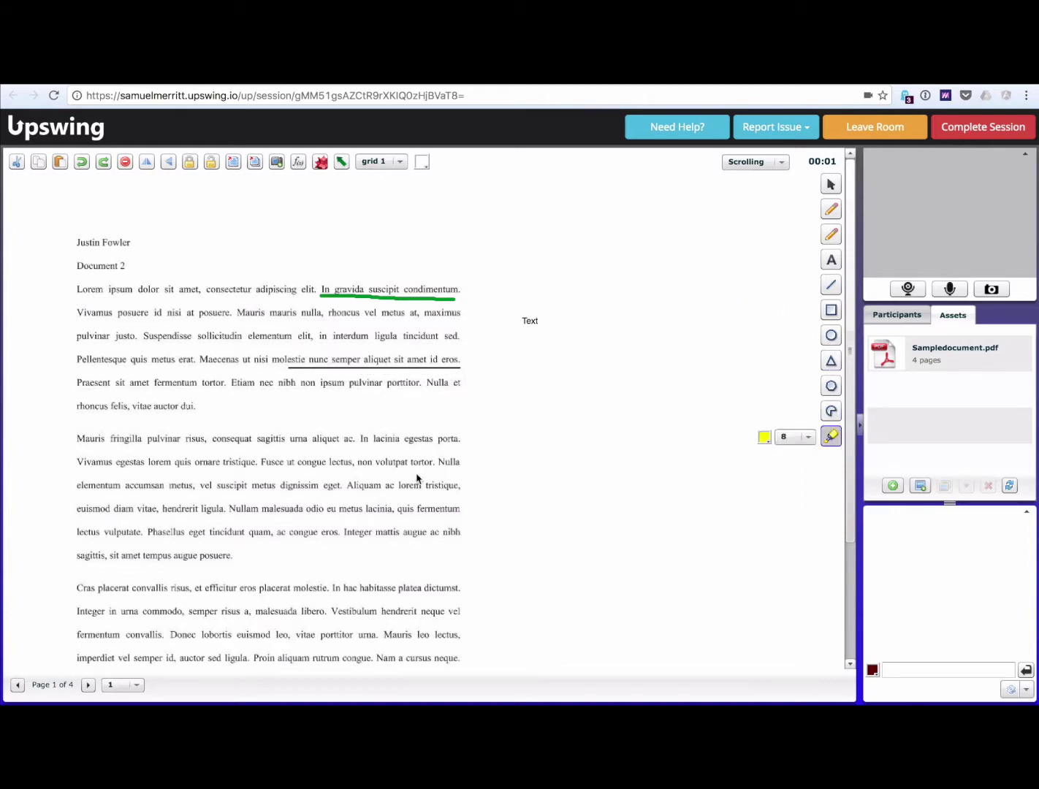
pyautogui.moveTo(459, 439); pyautogui.dragTo(275, 441)
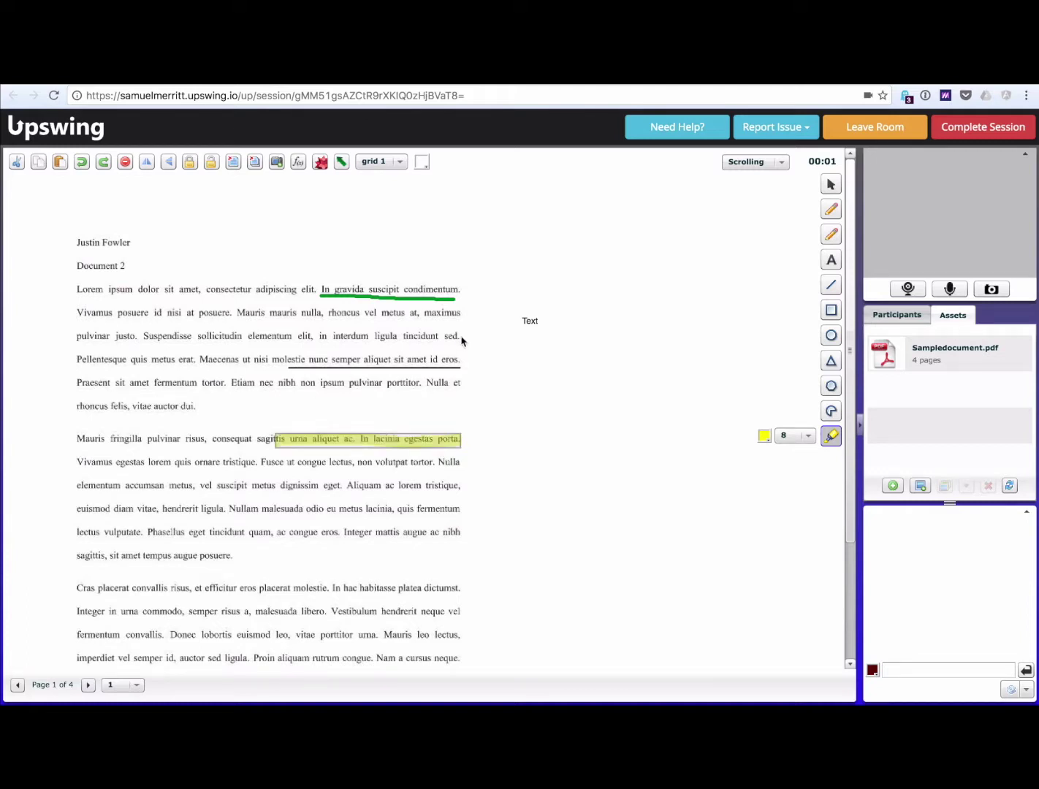
pyautogui.click(833, 187)
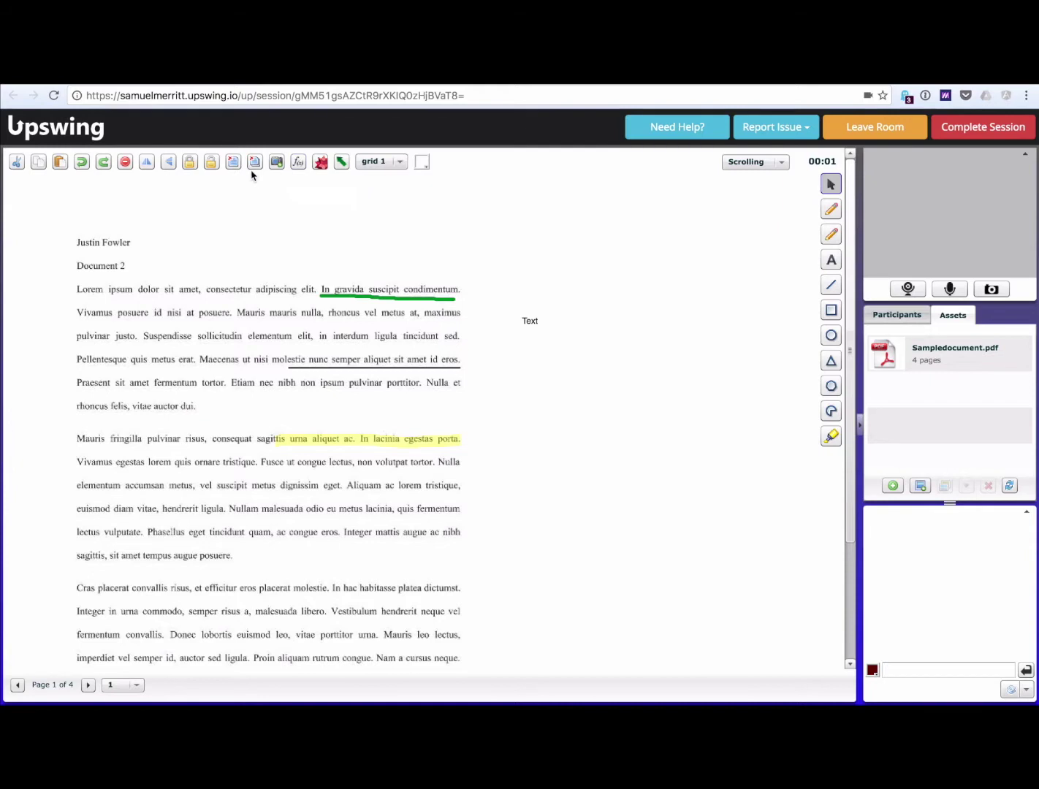
# Step: Apply the grid 3 background and paste the session's web address into a new mail message
pyautogui.click(386, 162)
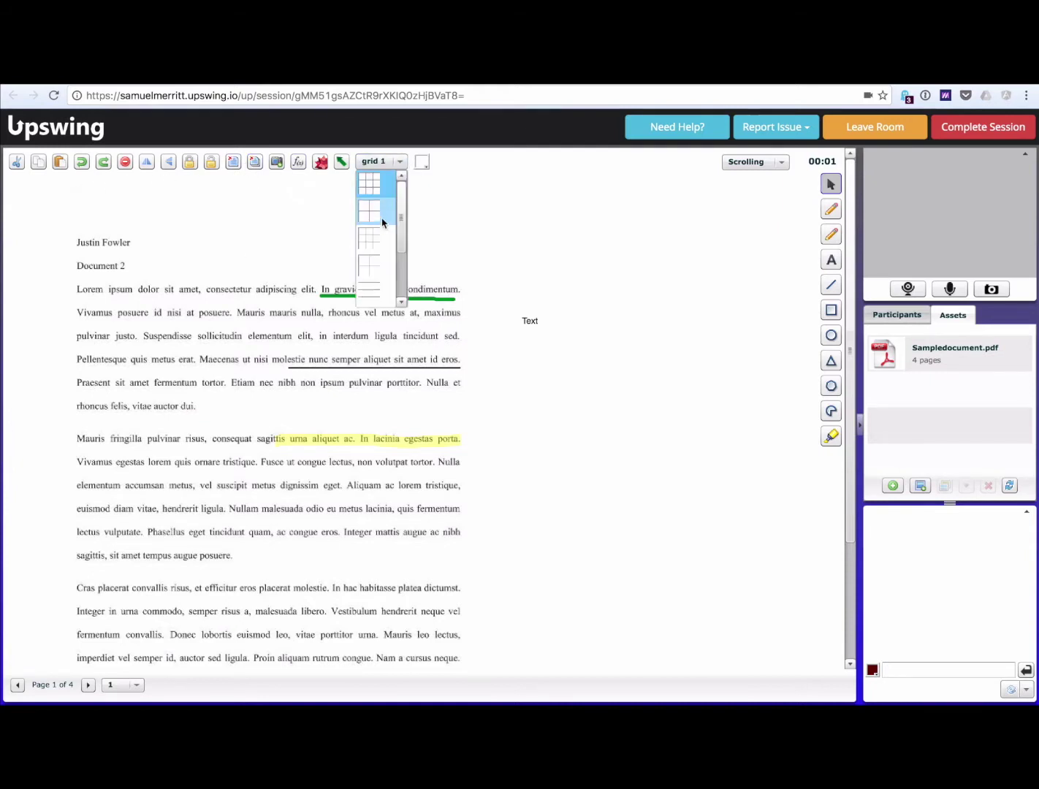
pyautogui.click(375, 250)
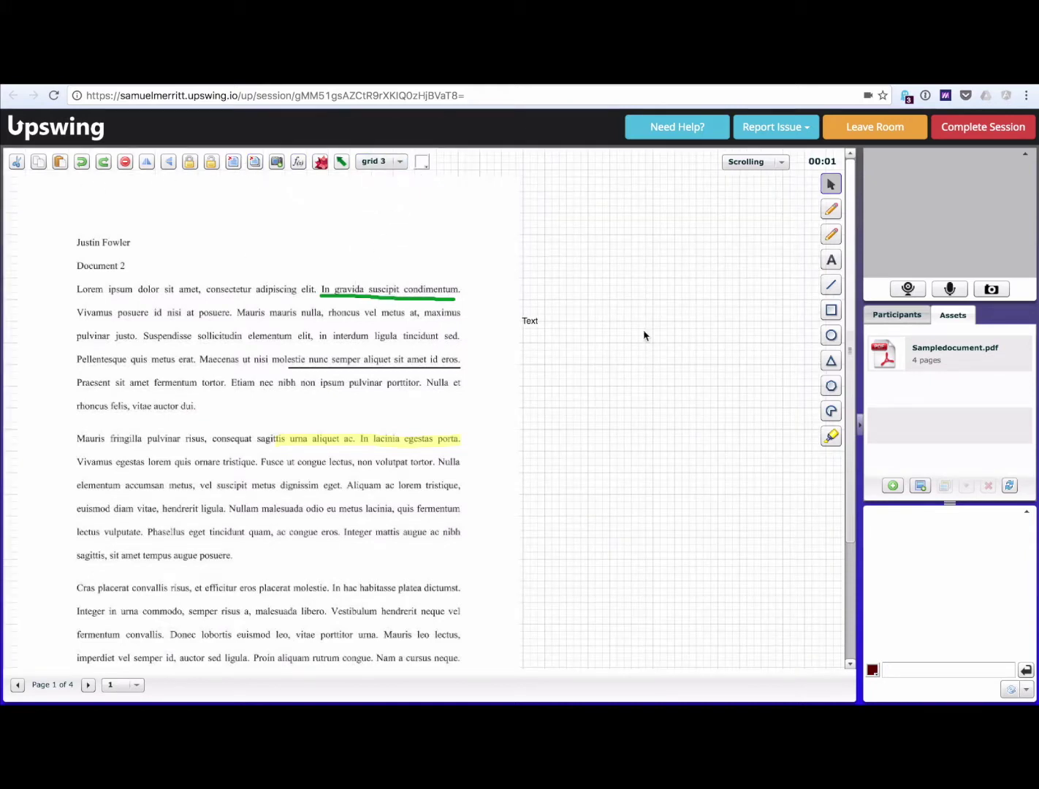
pyautogui.click(327, 98)
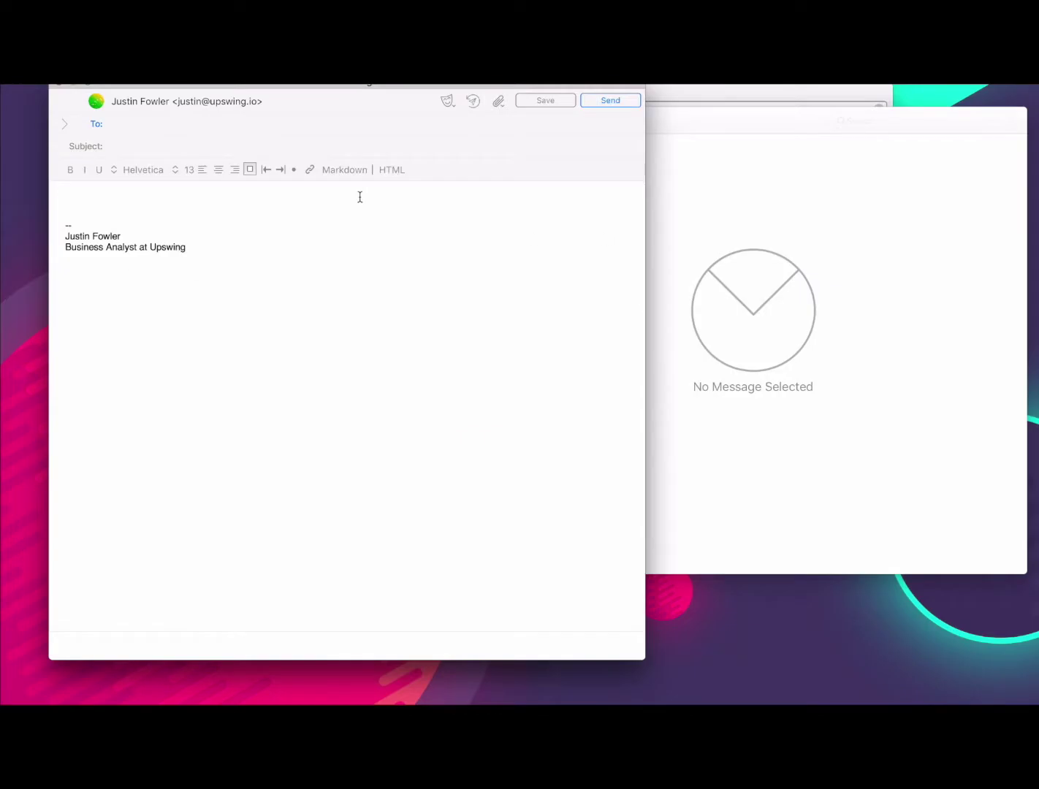
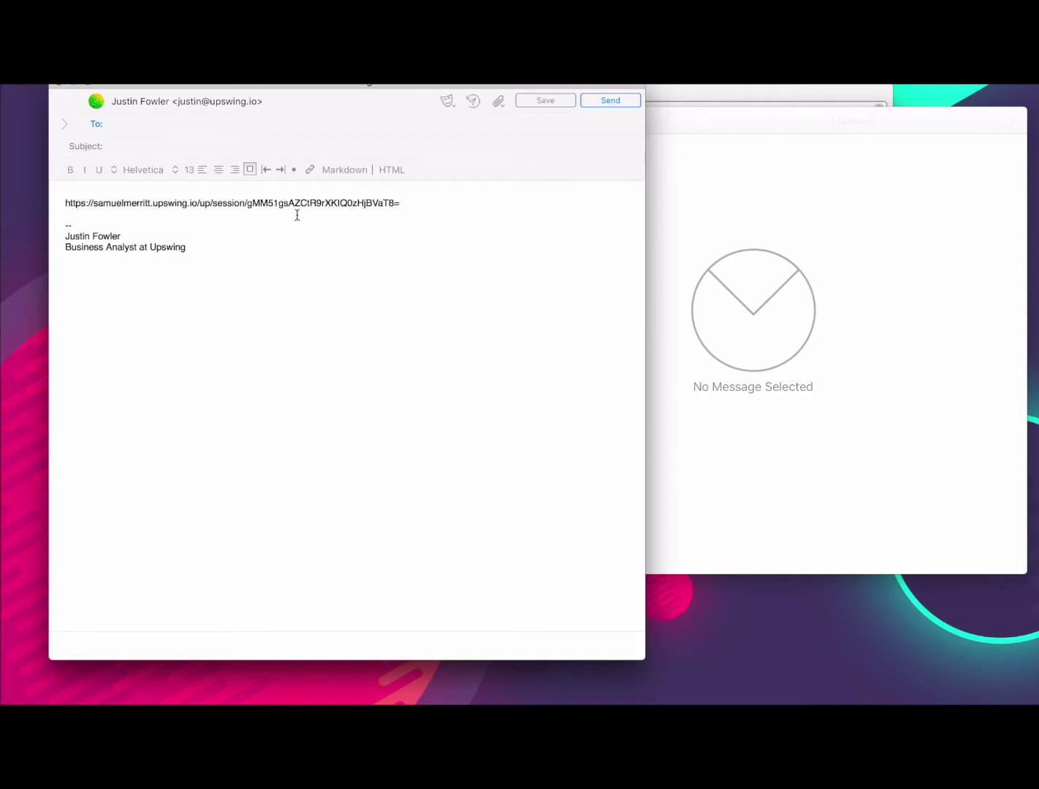
pyautogui.tripleClick(342, 211)
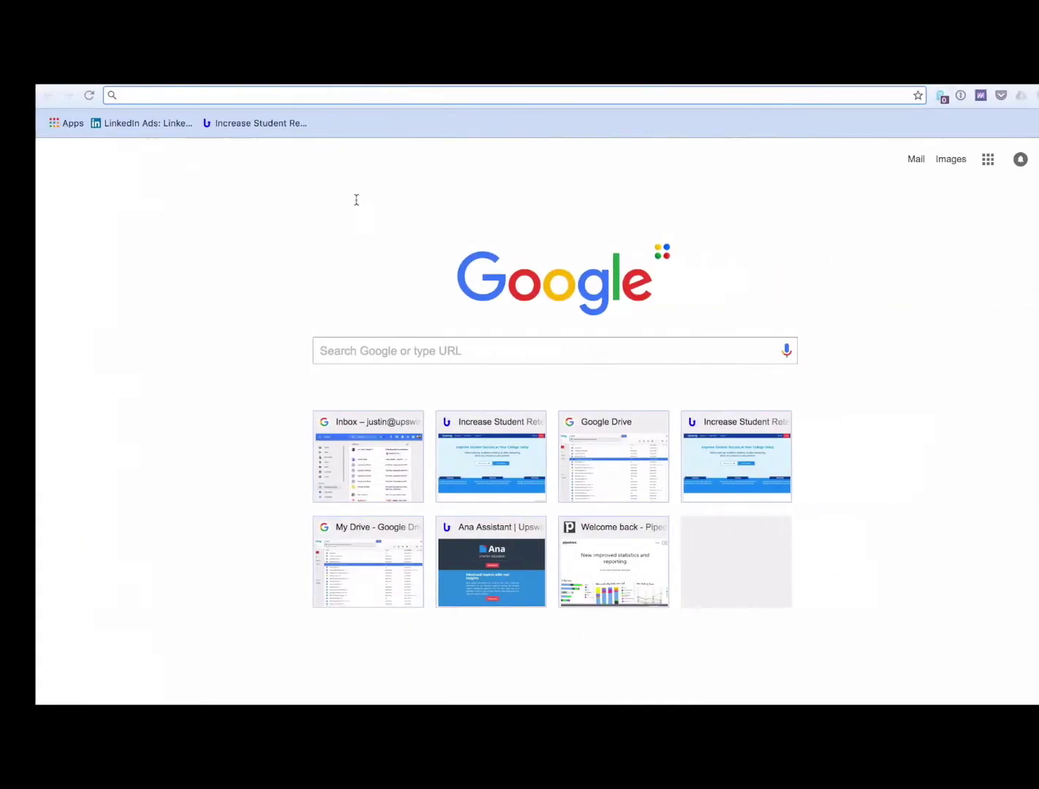
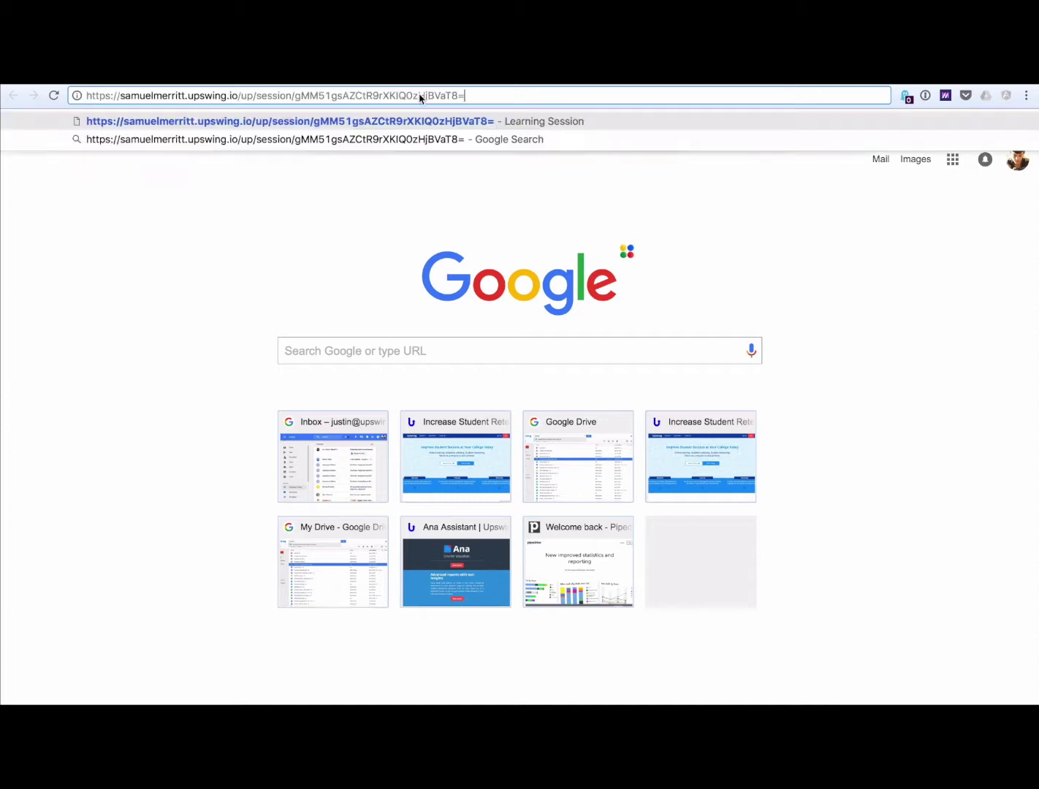
# Step: Load the pasted Upswing session link in the new Chrome tab to reopen the Learning Session
pyautogui.press('Return')
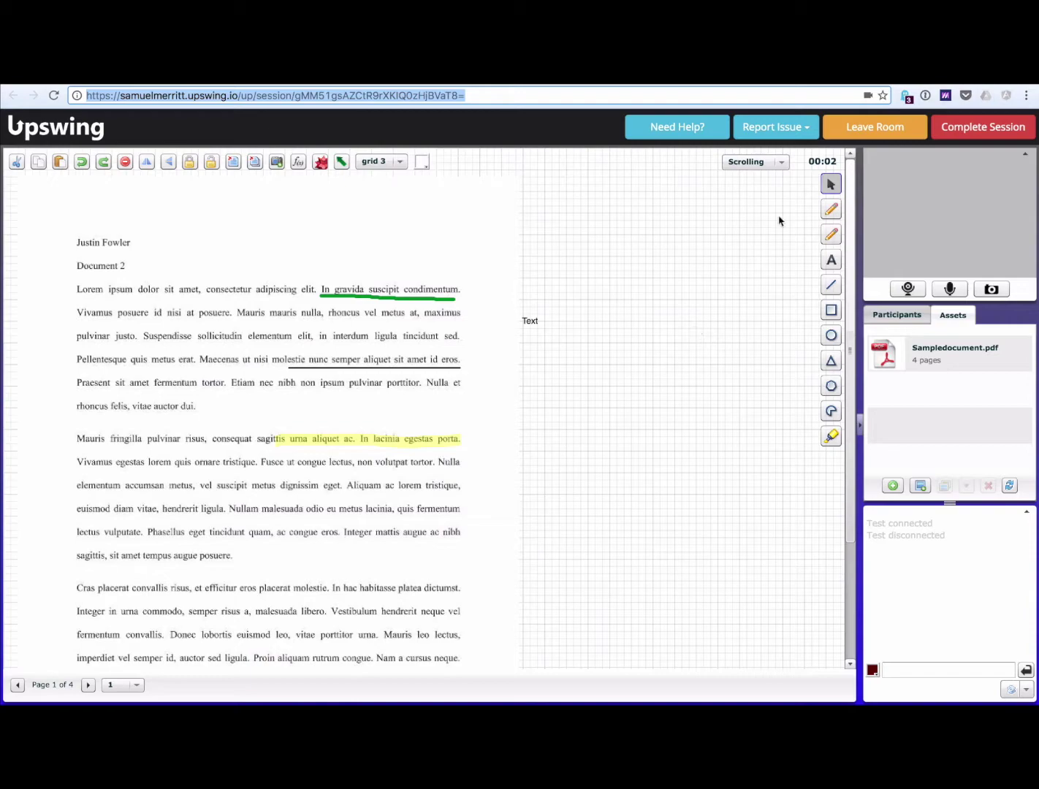
# Step: Complete the session and confirm End Session
pyautogui.click(974, 136)
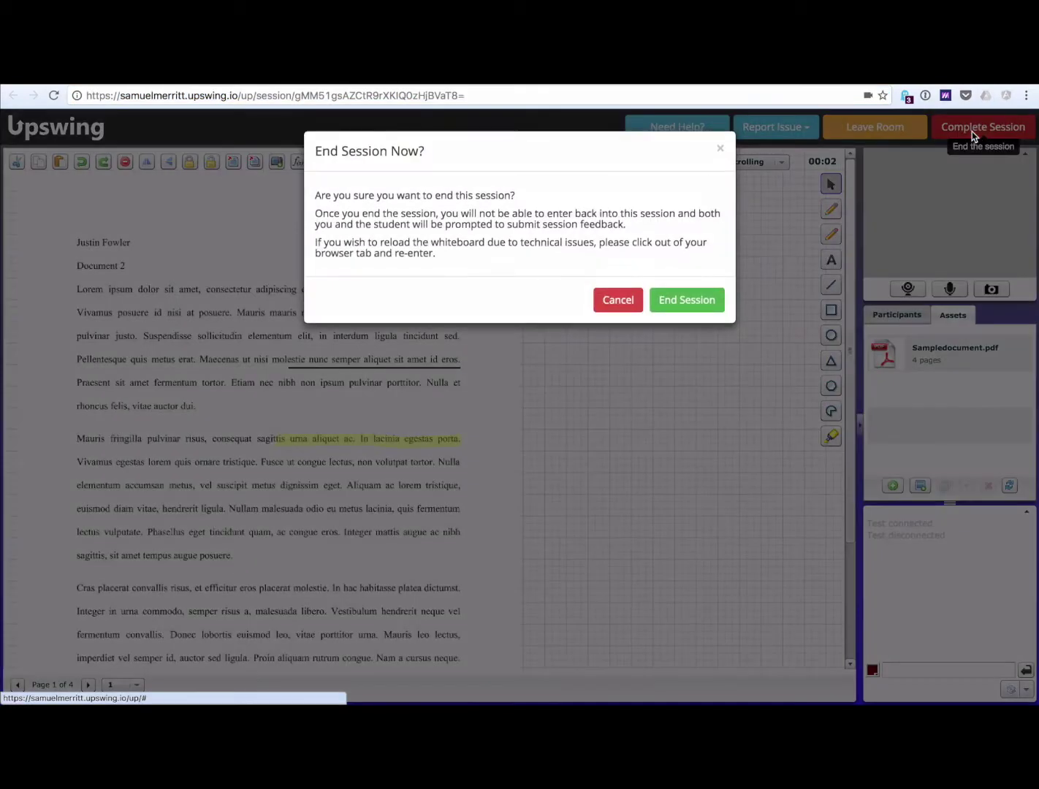
pyautogui.click(683, 304)
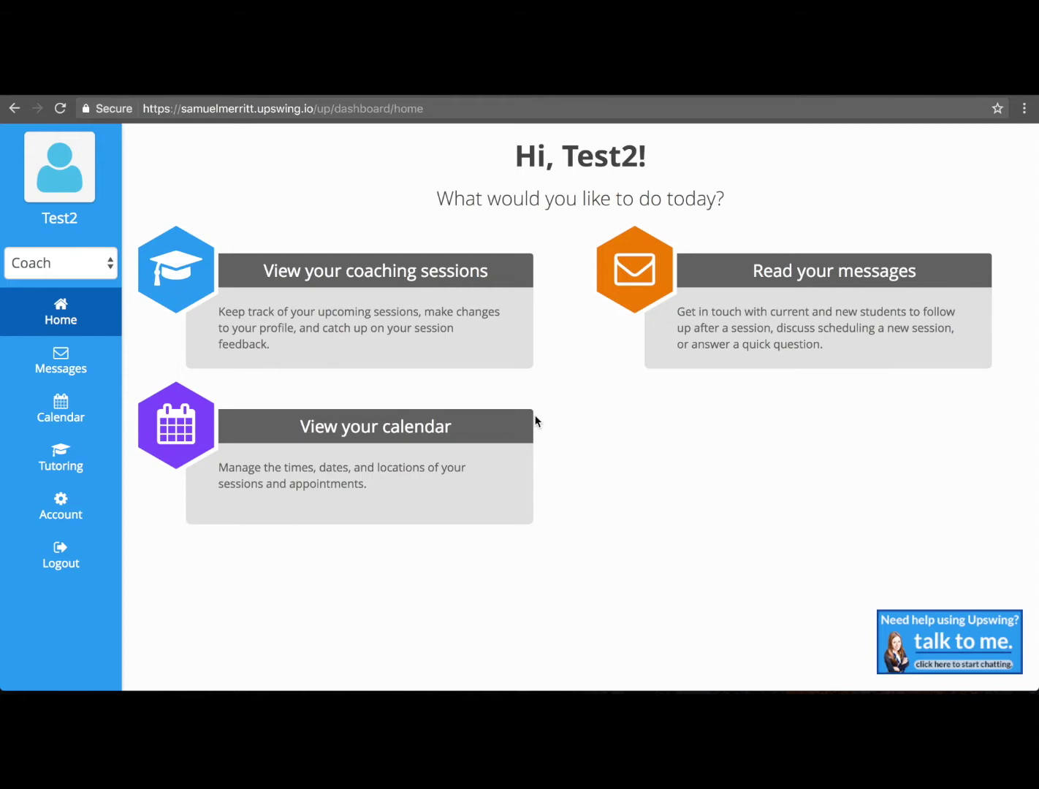
# Step: From the calendar, create a past session: 60 minutes, Oakland Campus, with the searched student attending
pyautogui.click(196, 406)
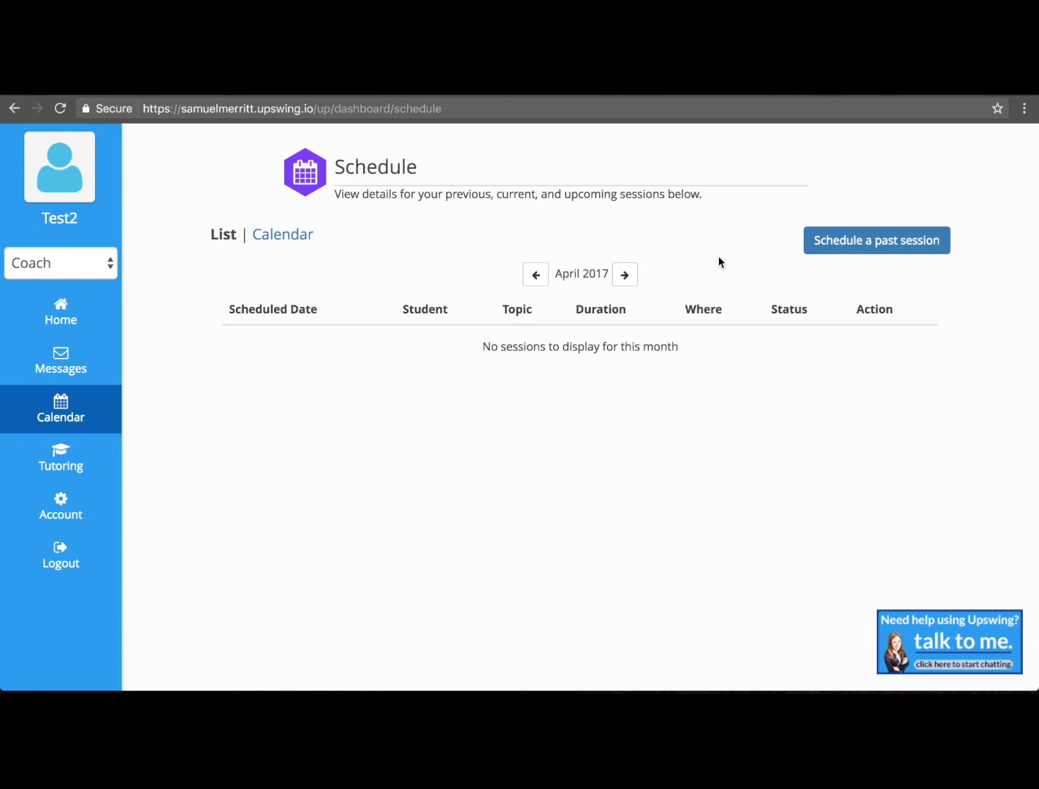
pyautogui.click(844, 242)
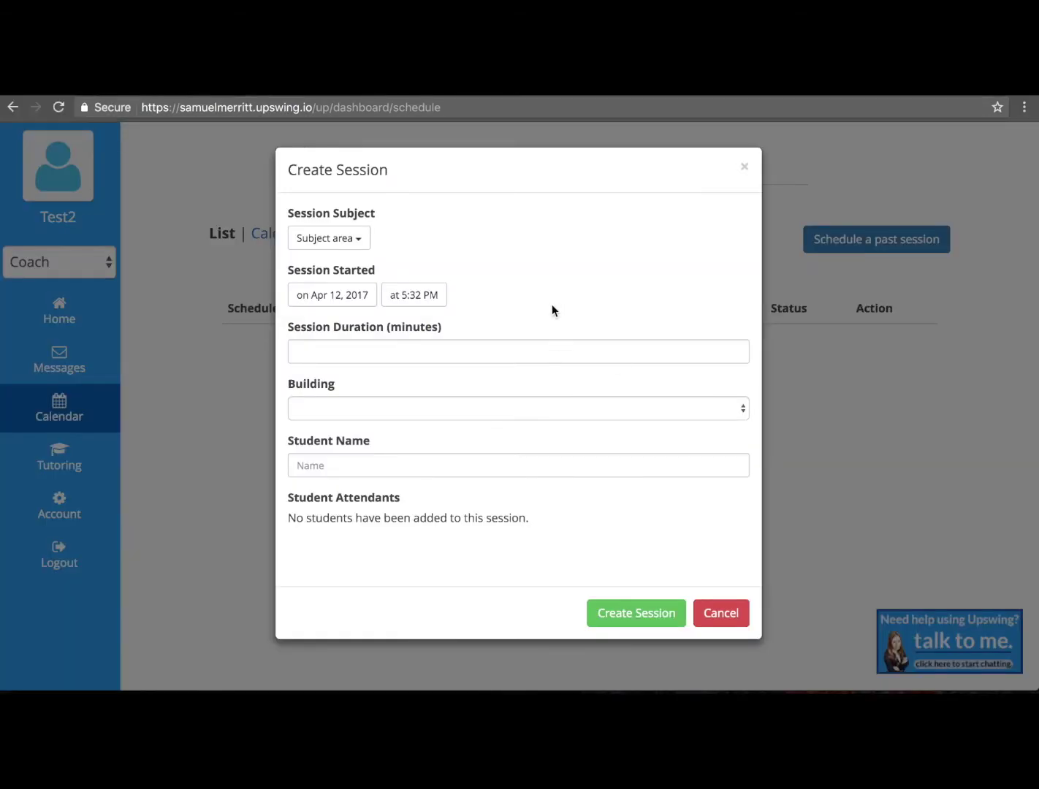
pyautogui.click(493, 356)
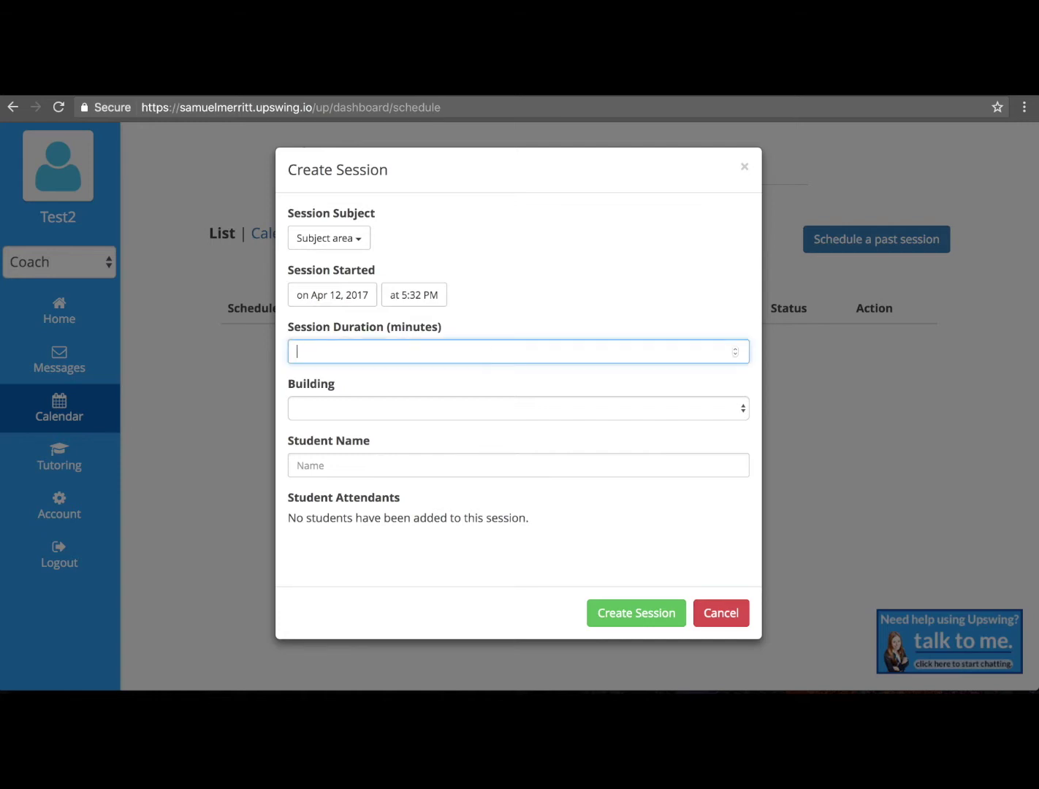
pyautogui.write('60')
pyautogui.click(388, 406)
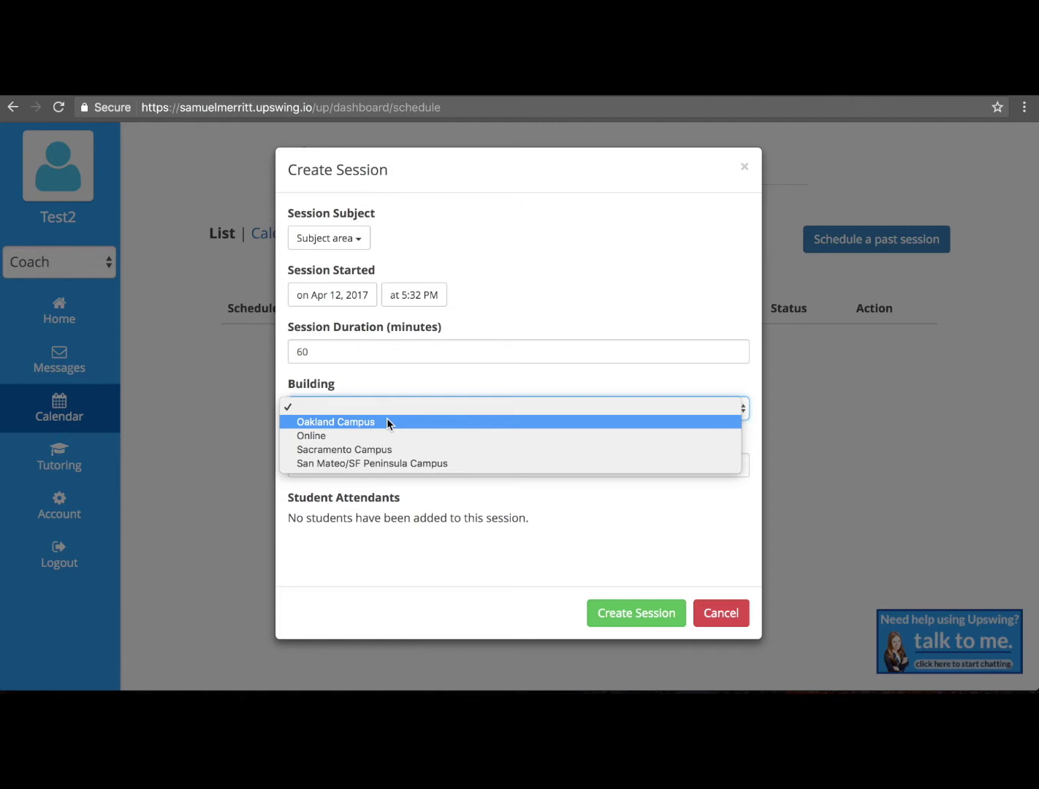
pyautogui.click(386, 422)
pyautogui.click(375, 460)
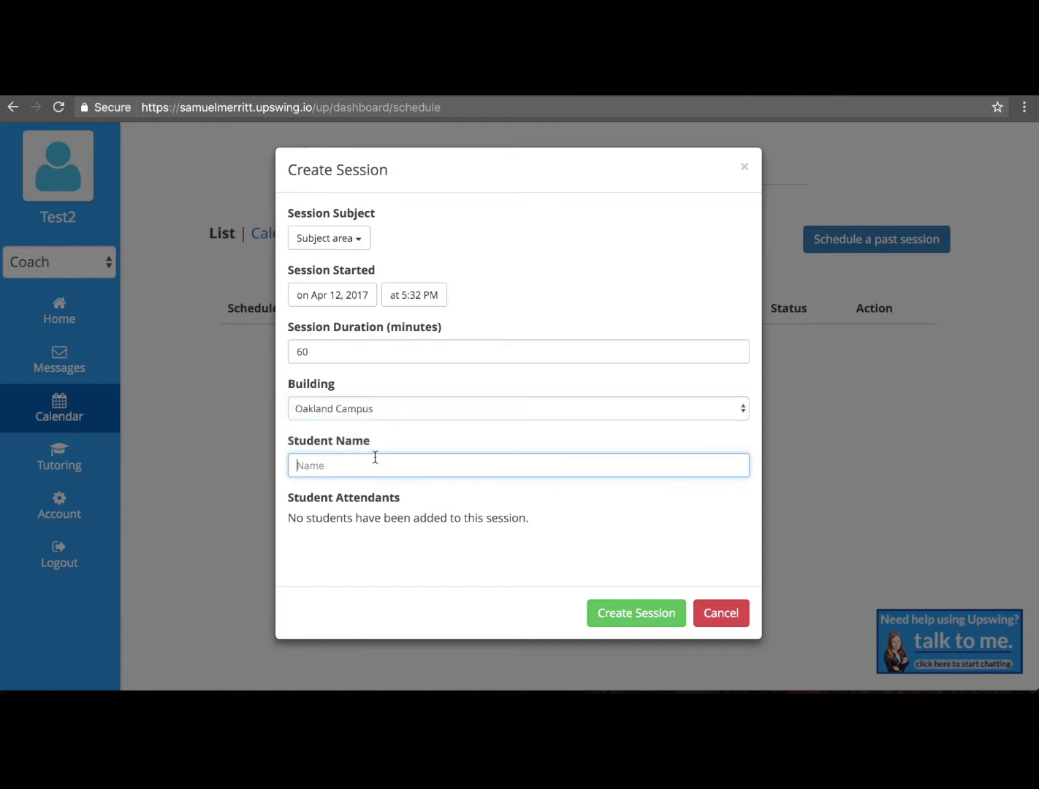
pyautogui.write('test')
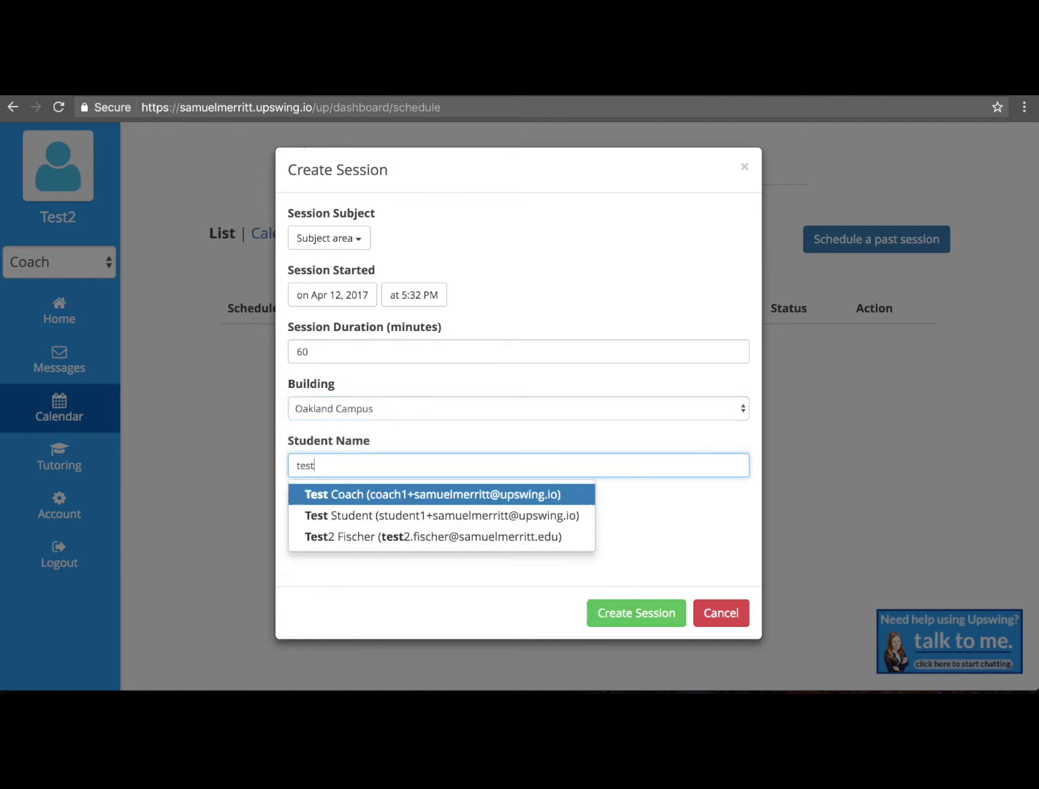
pyautogui.click(500, 535)
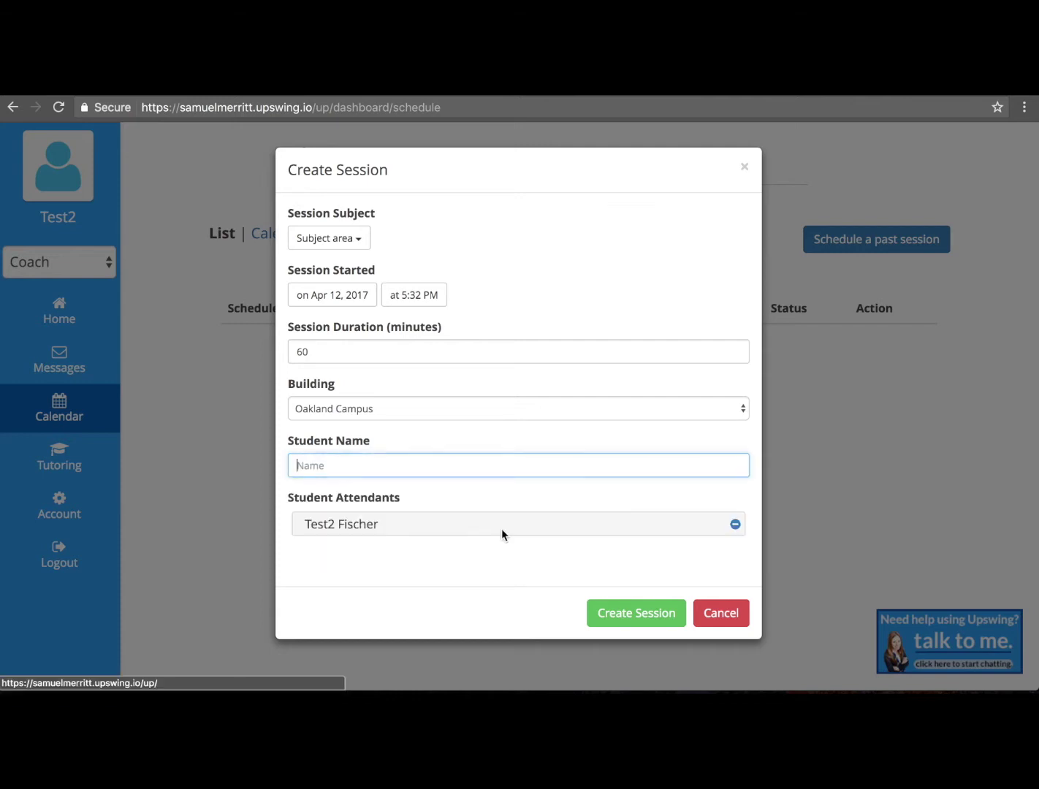
pyautogui.click(515, 548)
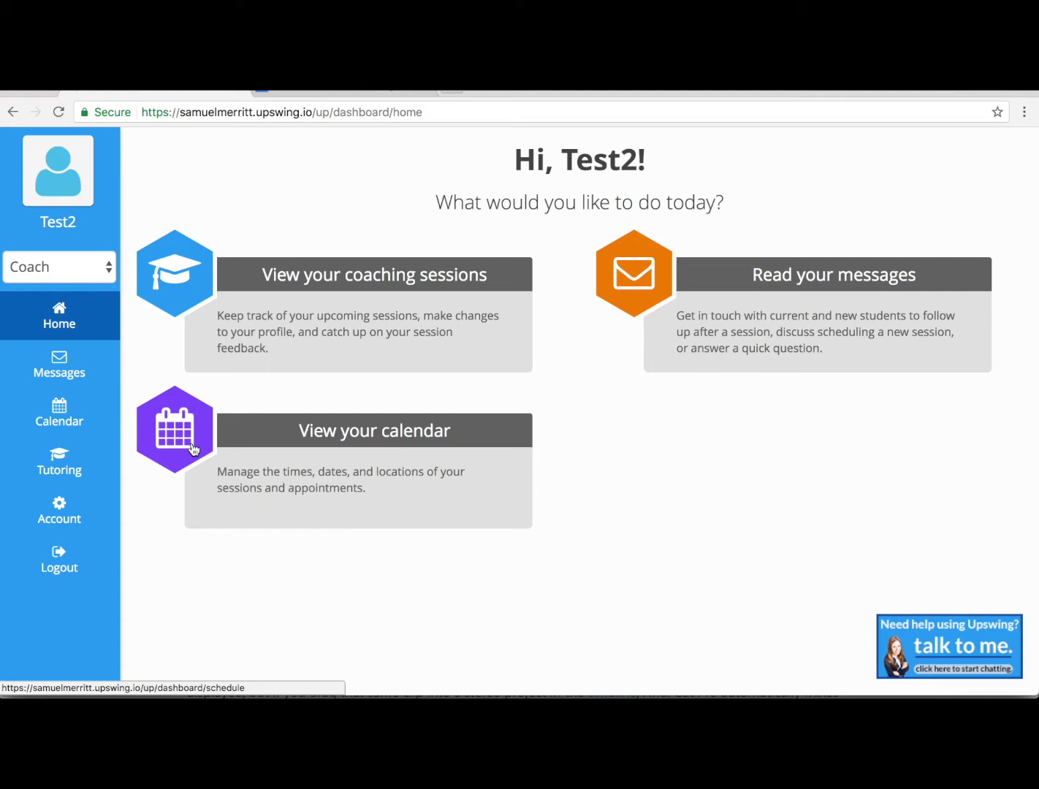
pyautogui.click(83, 267)
pyautogui.click(83, 284)
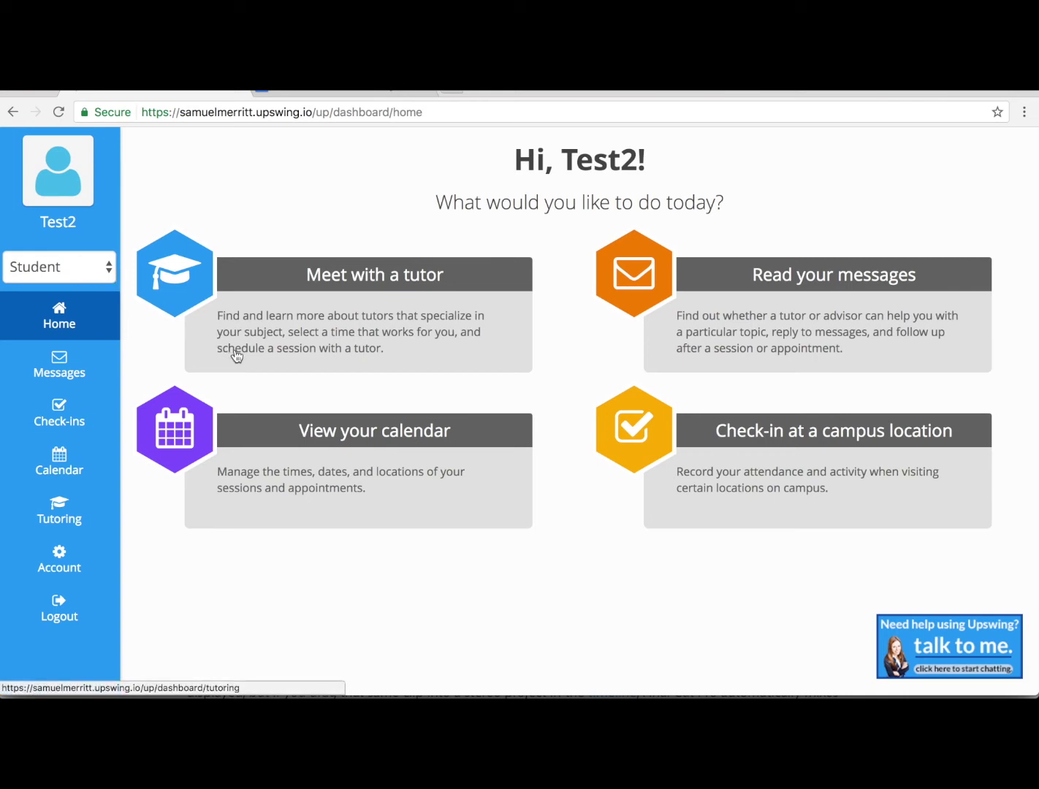
pyautogui.moveTo(104, 266)
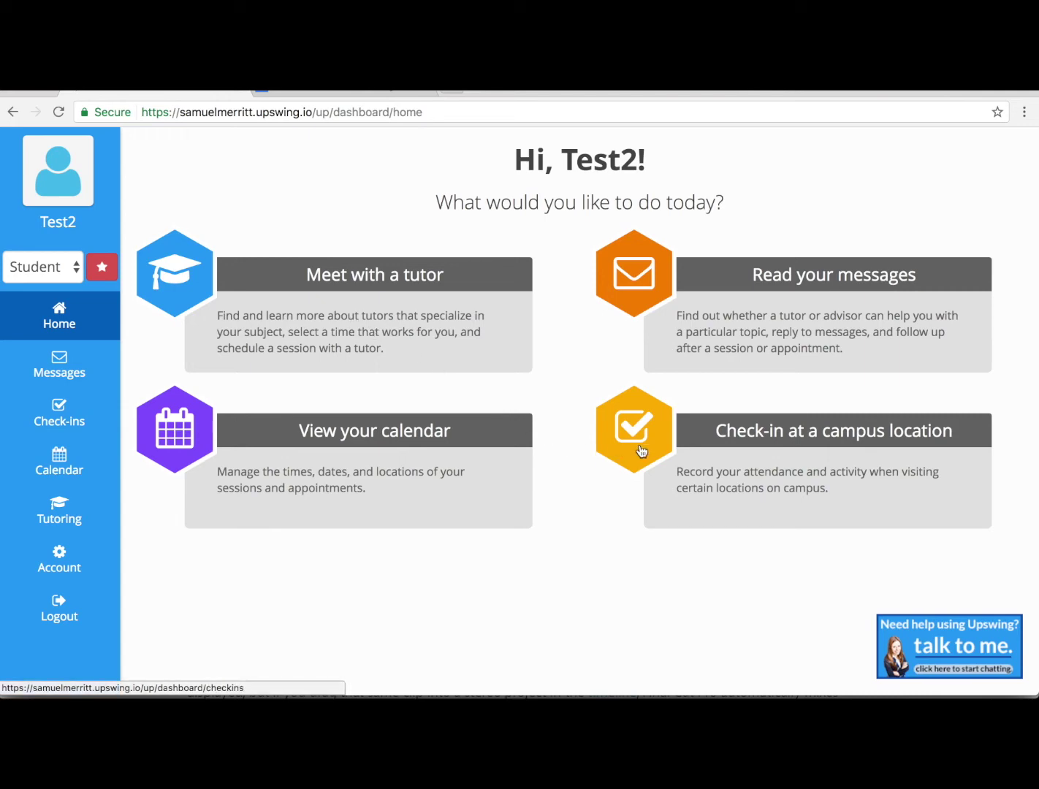
pyautogui.click(641, 450)
pyautogui.click(490, 336)
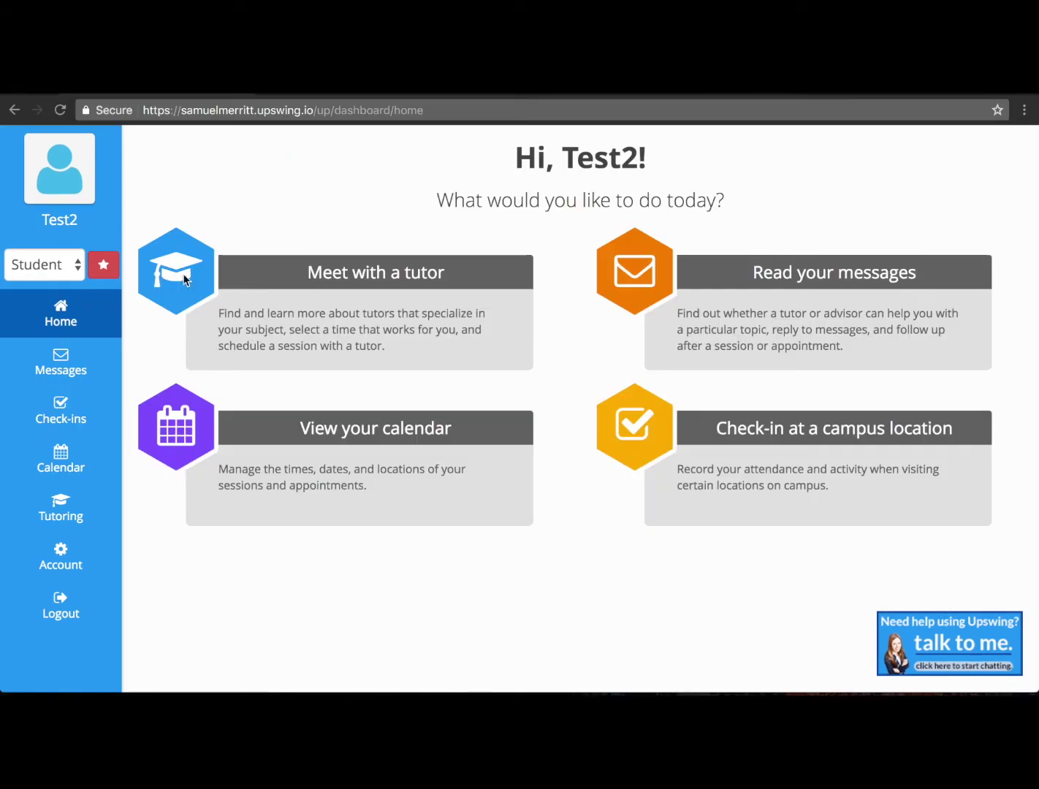
pyautogui.click(184, 273)
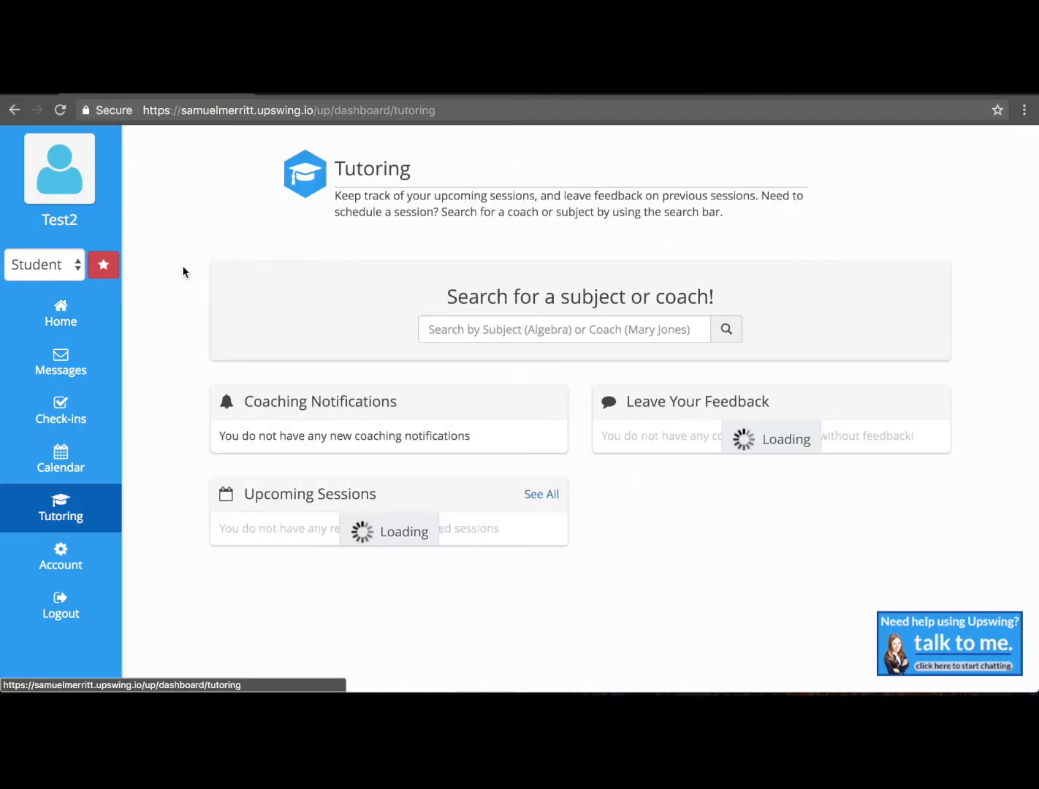